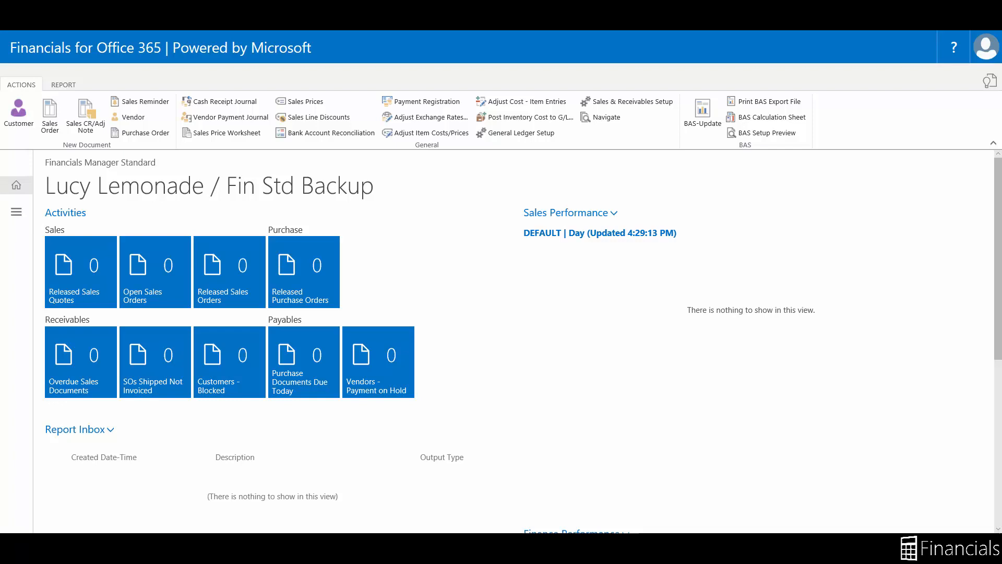
- Find Configuration Packages via Search and open the FLASHFIN package card
click(990, 82)
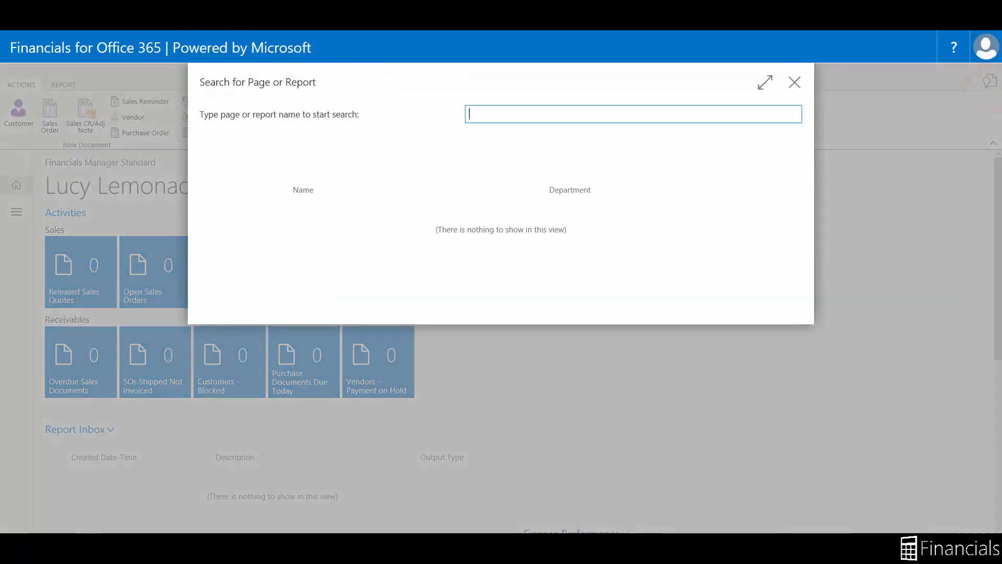
text(Config Pack)
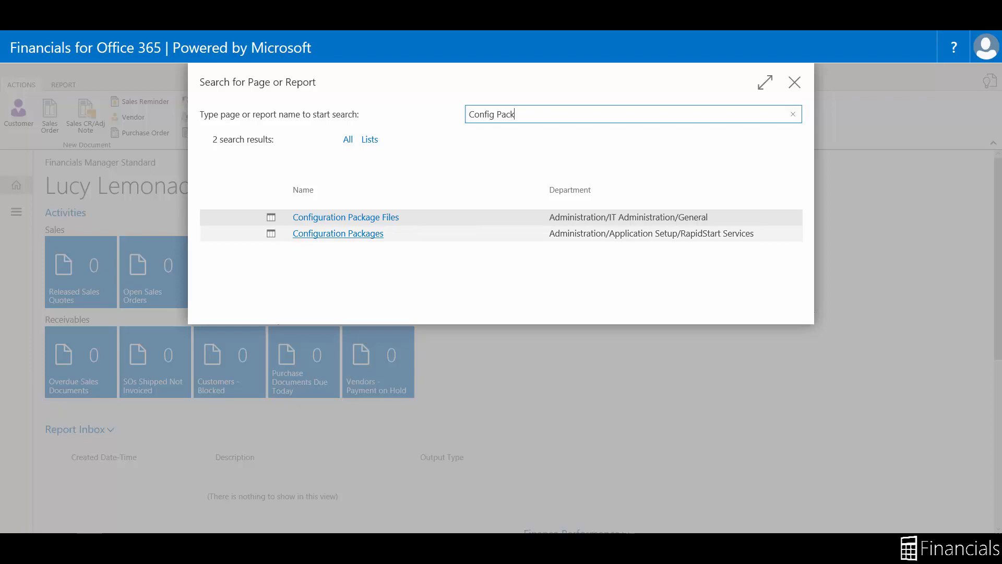
click(352, 233)
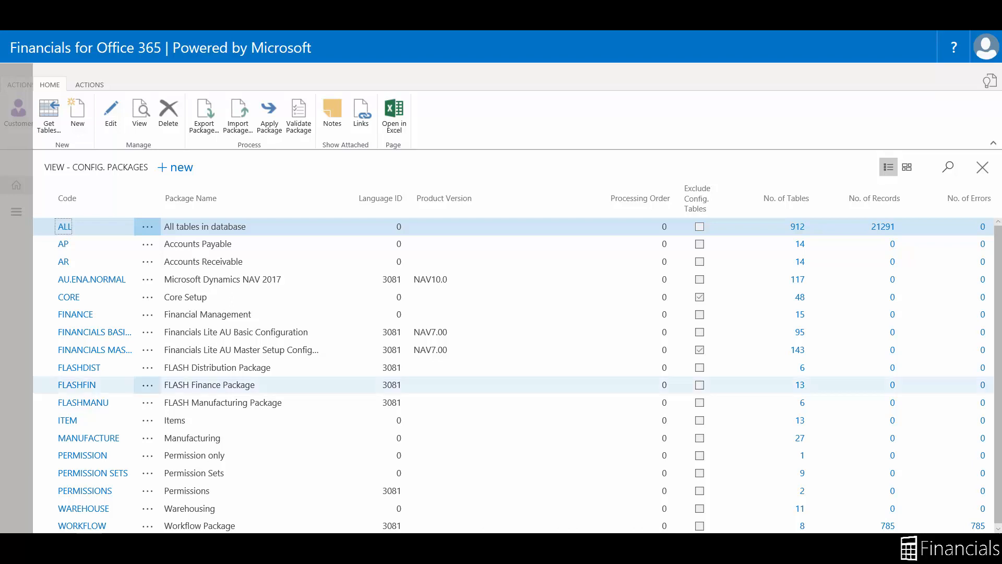
click(75, 385)
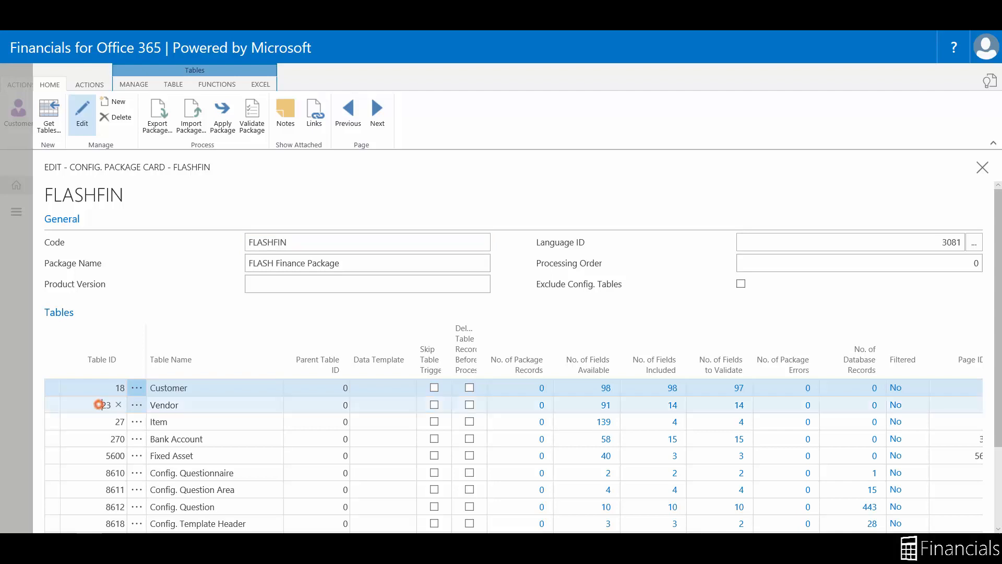
click(98, 406)
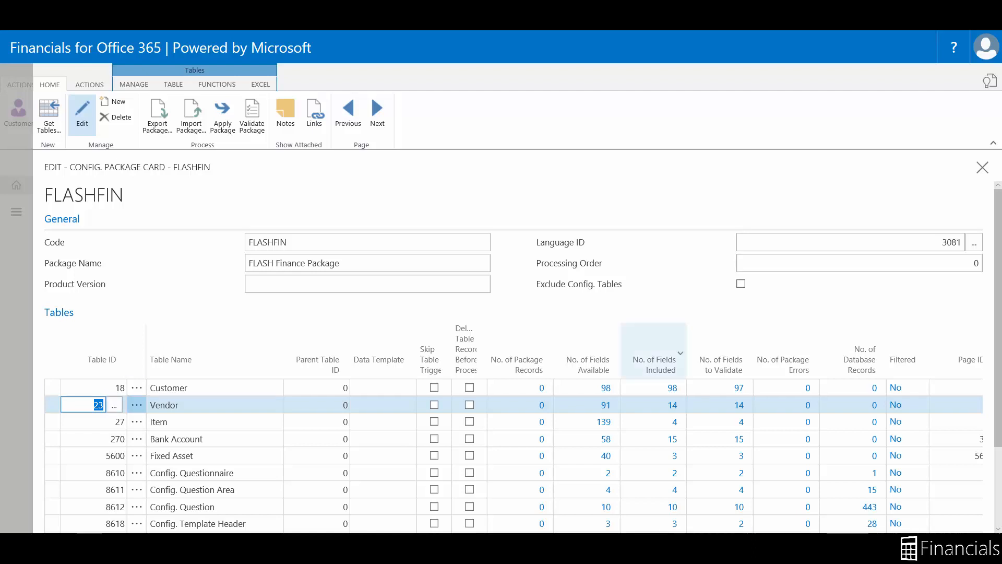
click(673, 405)
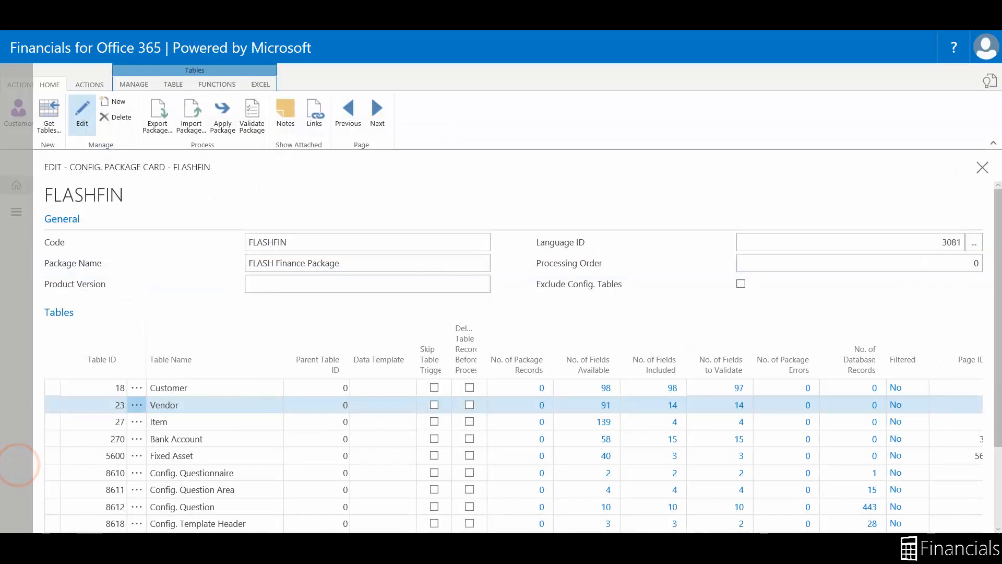
click(173, 84)
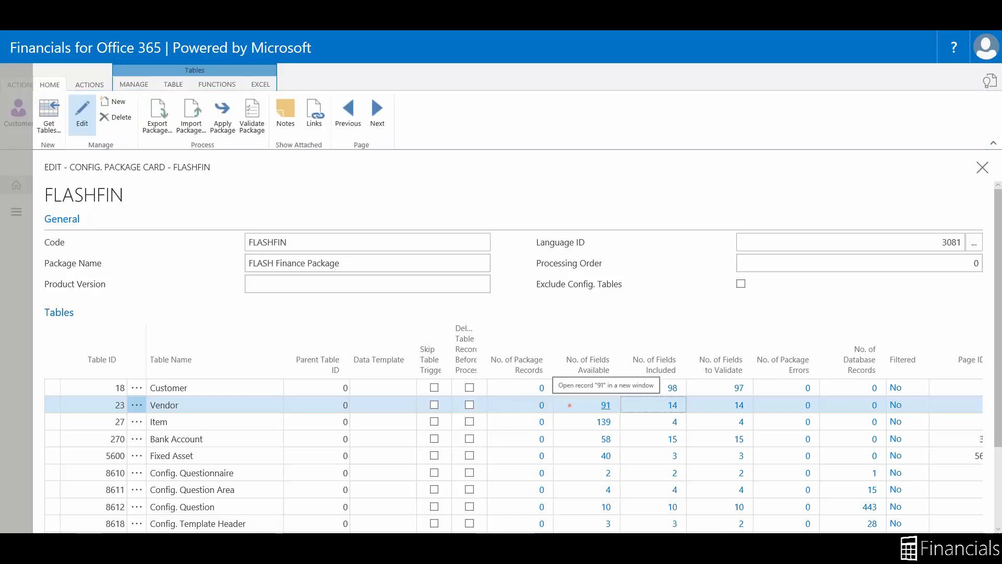
- In the Vendor table's fields, filter to Payment and include Payment Terms Code and Payment Method Code
click(606, 404)
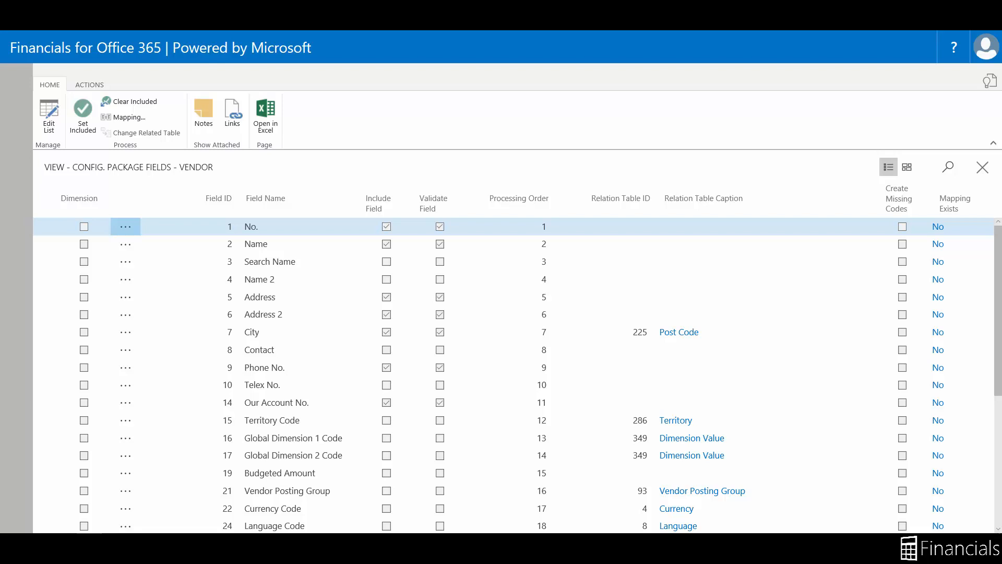
click(949, 166)
text(Payment)
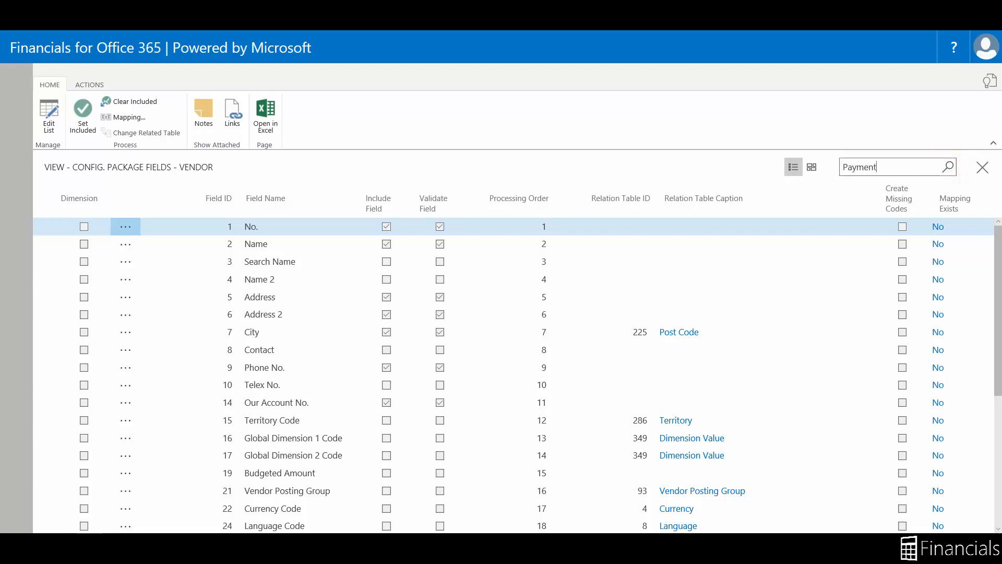
click(49, 115)
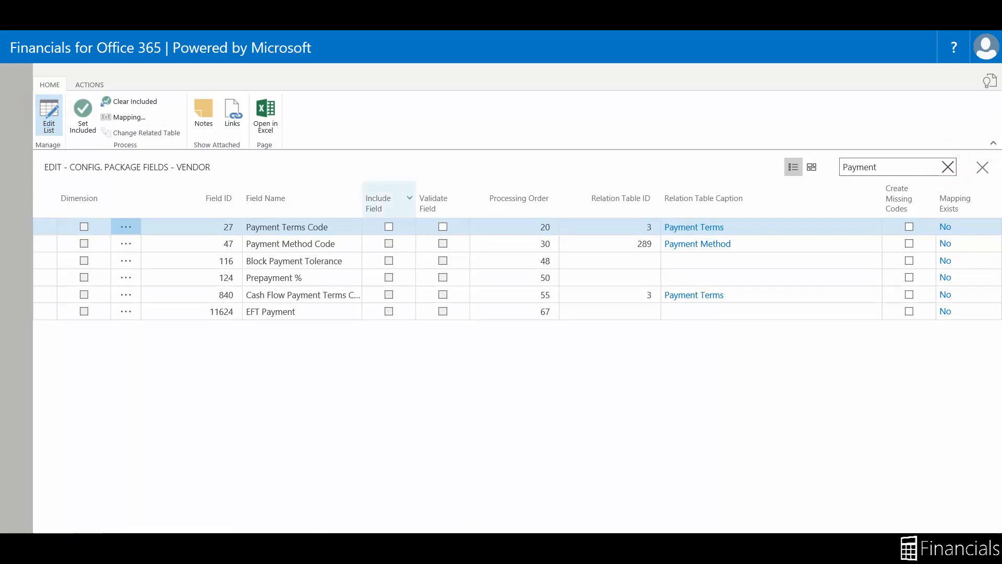
click(389, 226)
click(388, 244)
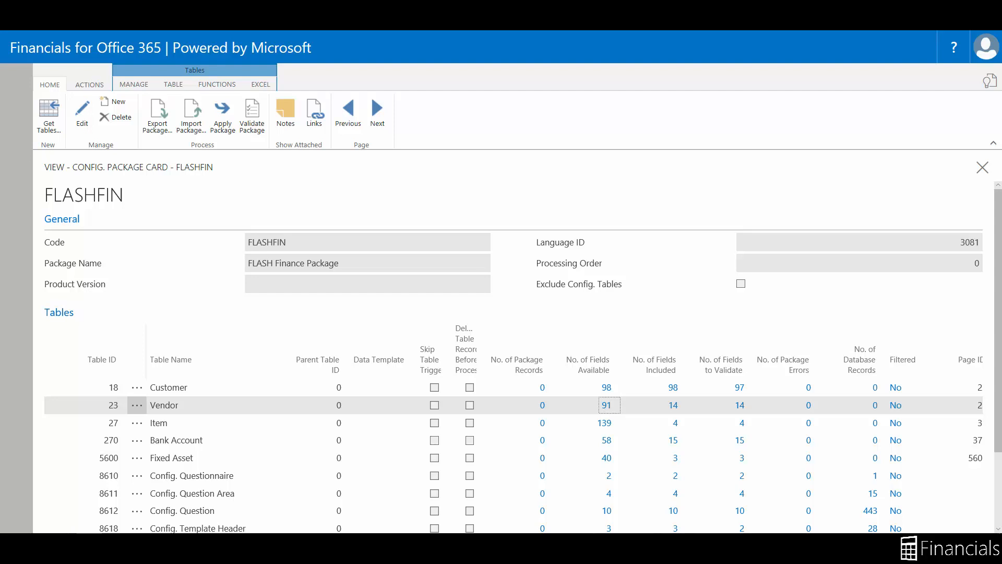
- Edit the package and add table lines with Table ID 3 (Payment Terms) and 289 (Payment Method)
click(82, 113)
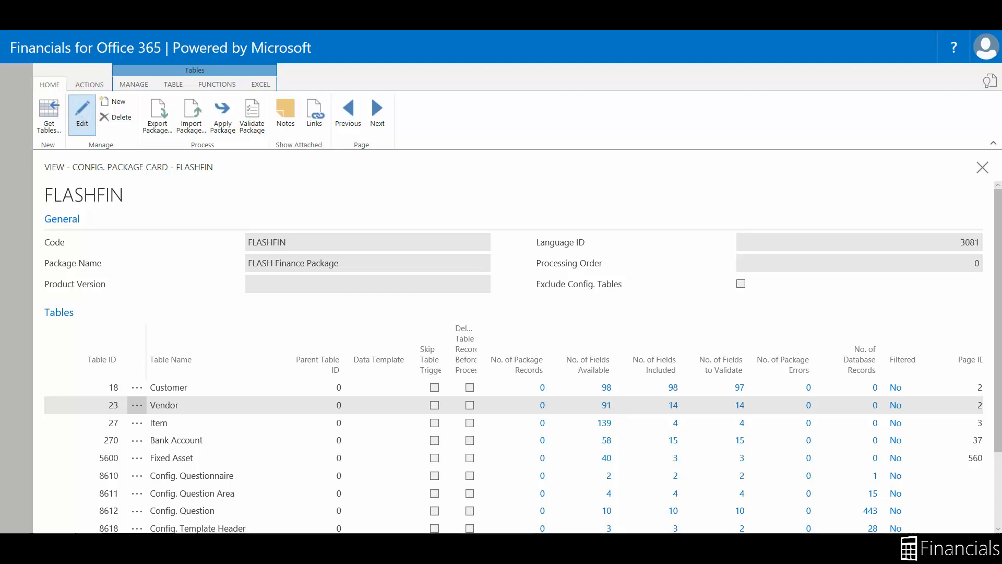
scroll(501, 392, down, 3)
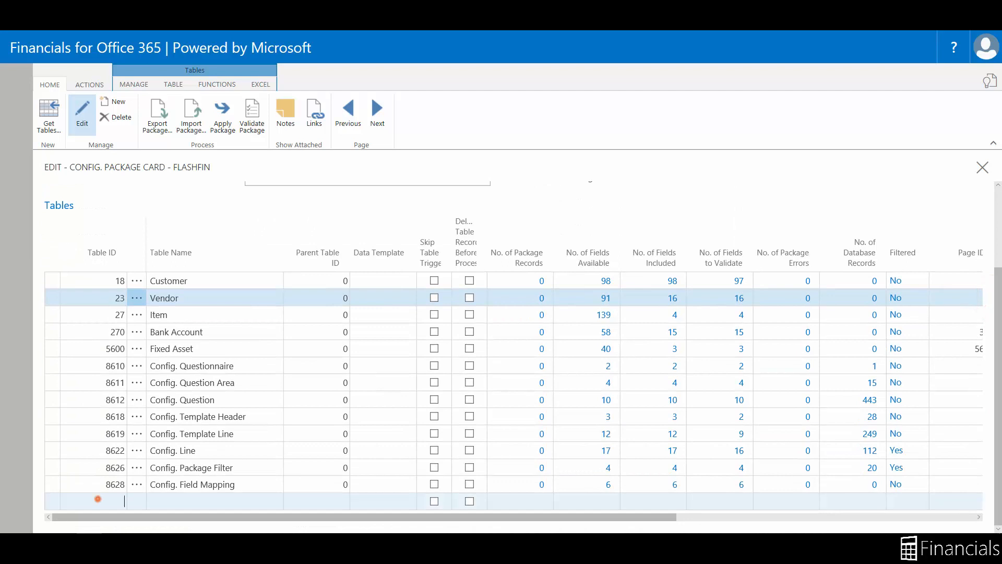
click(100, 500)
text(3)
key(Tab)
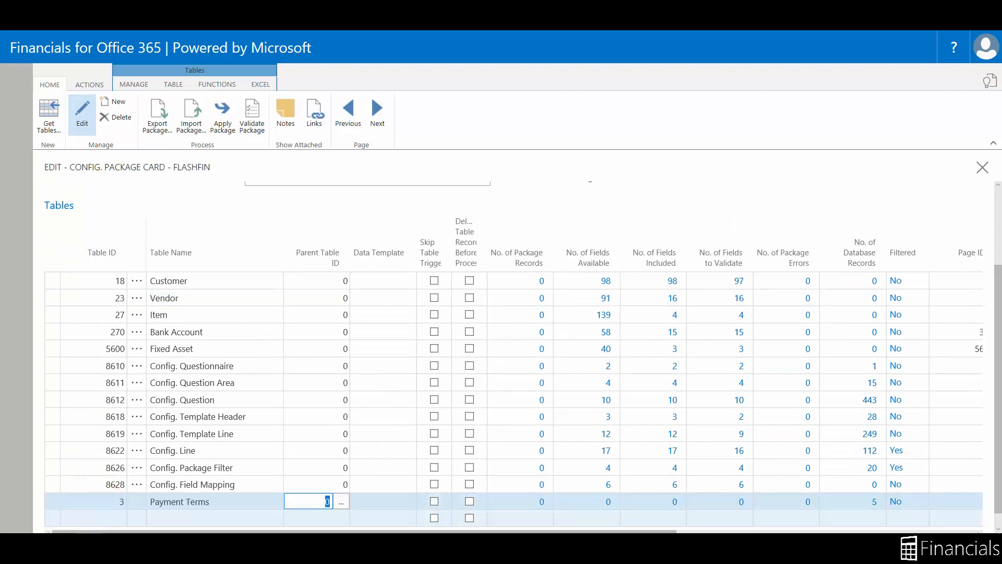
click(107, 517)
text(289)
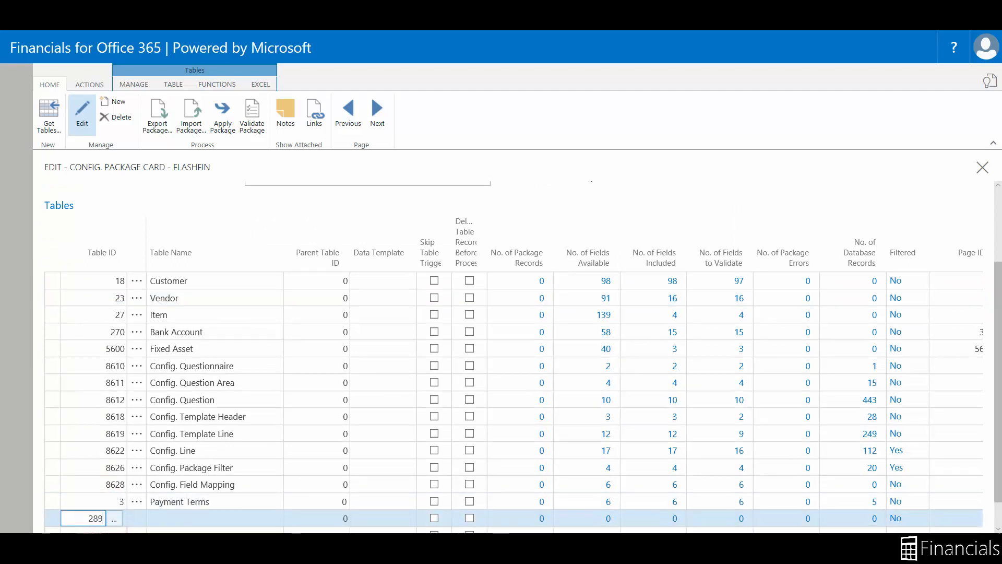
key(Tab)
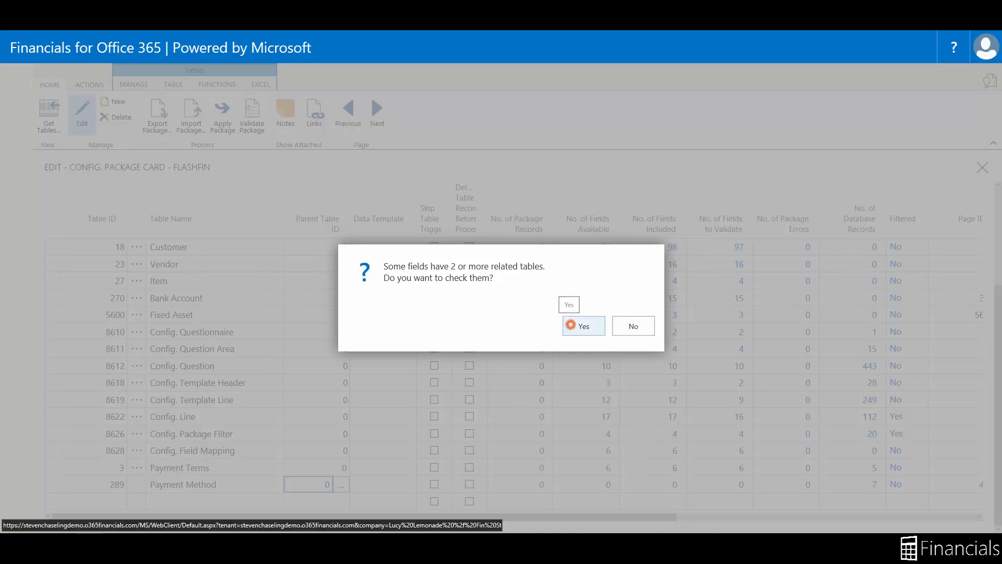
- Agree to check fields with related tables, close the review and move to a blank line
click(583, 326)
click(916, 302)
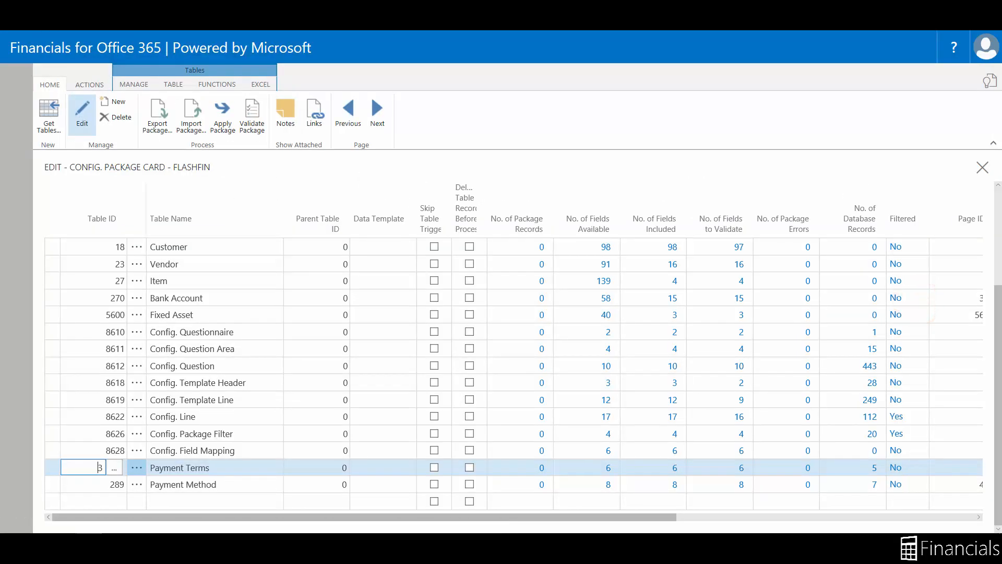
key(Down)
key(Down)
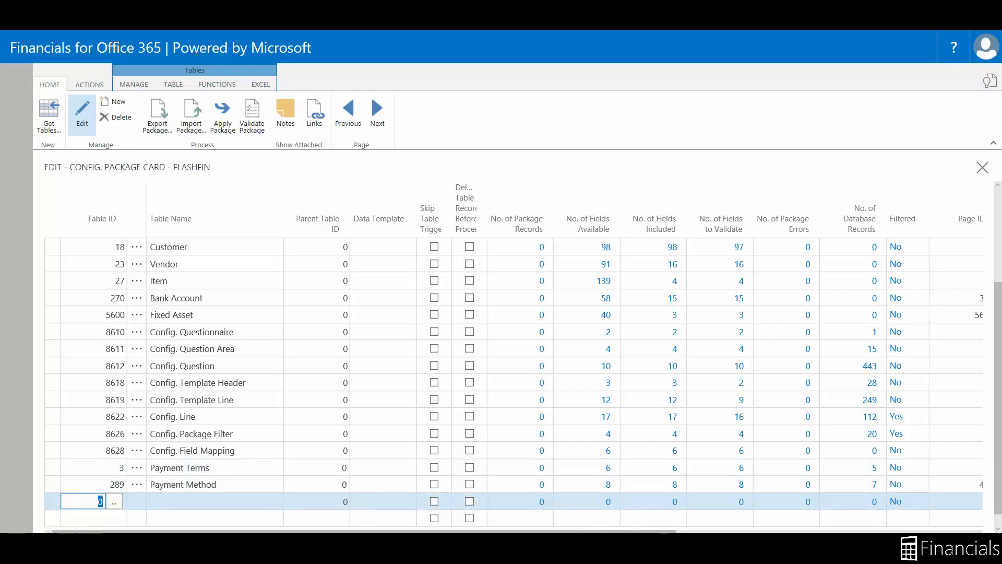
scroll(502, 353, up, 5)
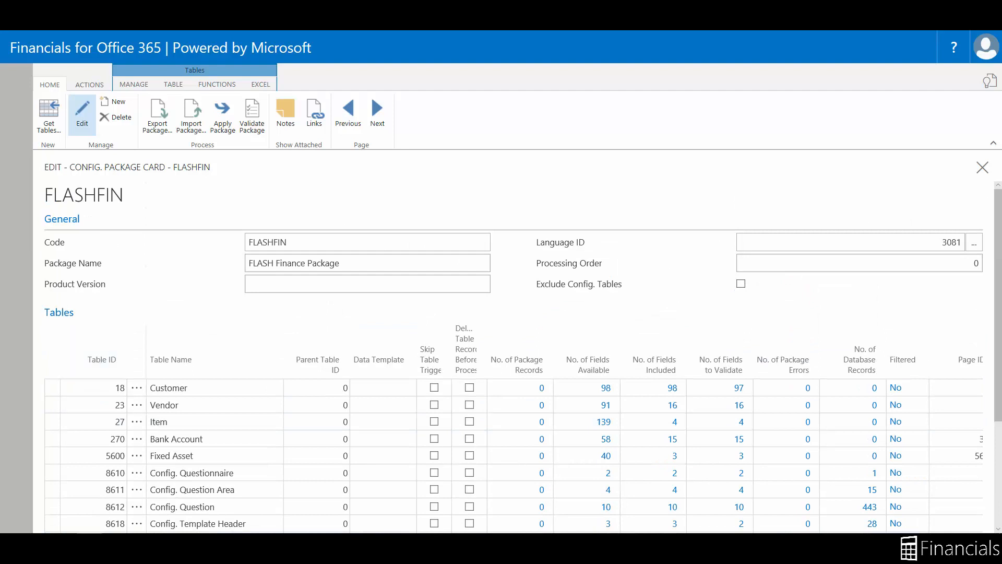
- Export the FLASHFIN package with 15 tables to Excel and open the downloaded workbook
click(89, 84)
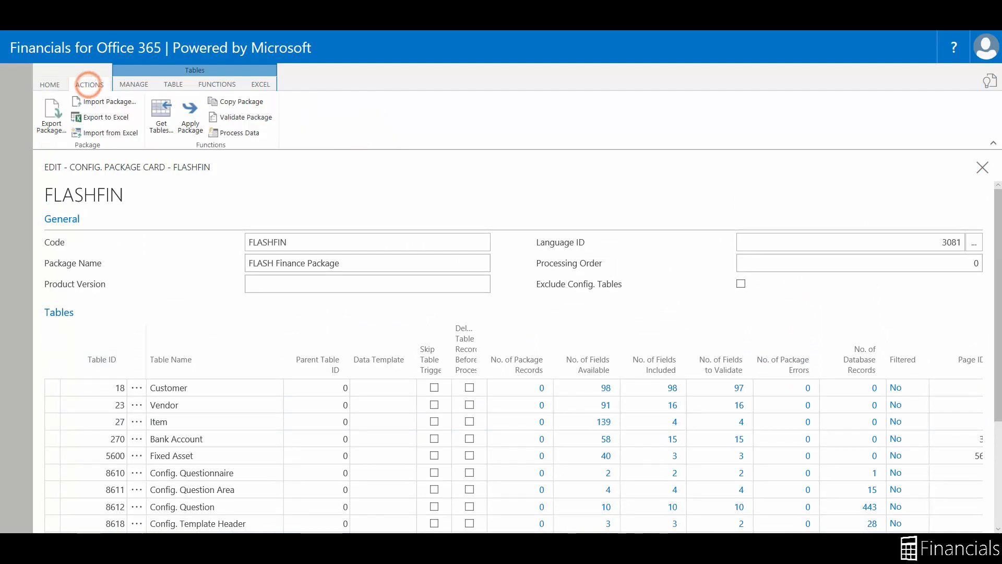
click(101, 117)
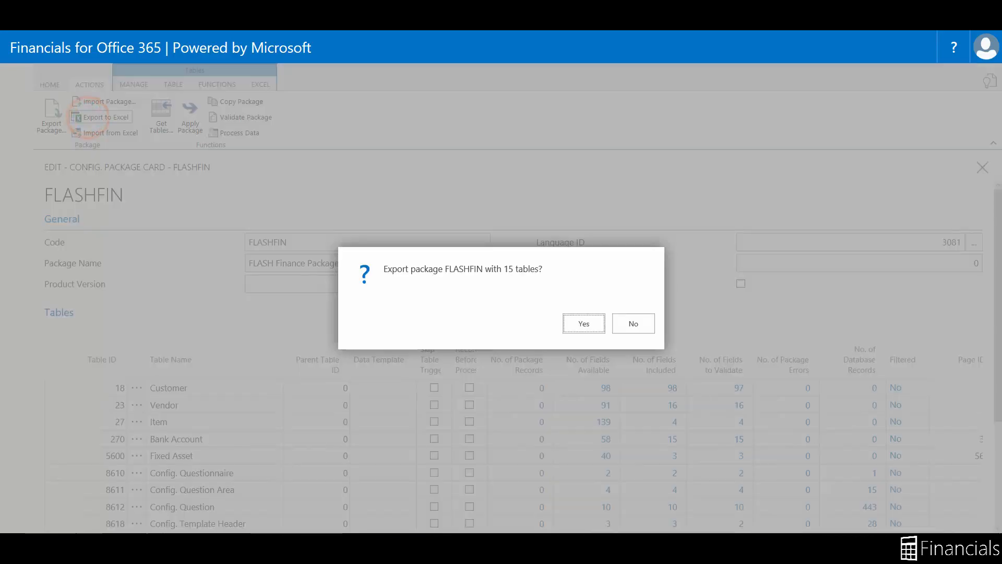
click(583, 323)
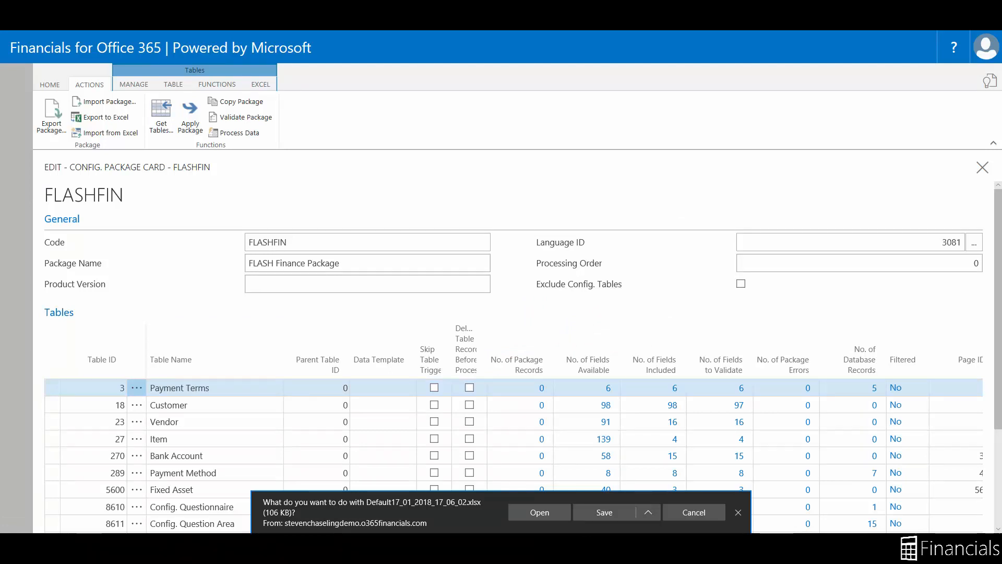
click(539, 513)
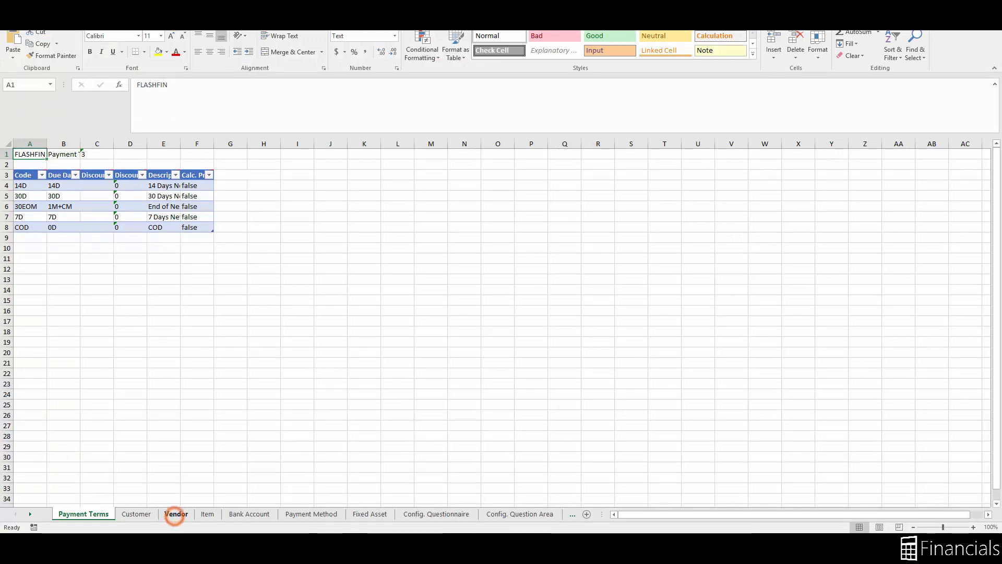
- Review the Vendor and Payment Method sheets and return to the Vendor sheet
click(175, 514)
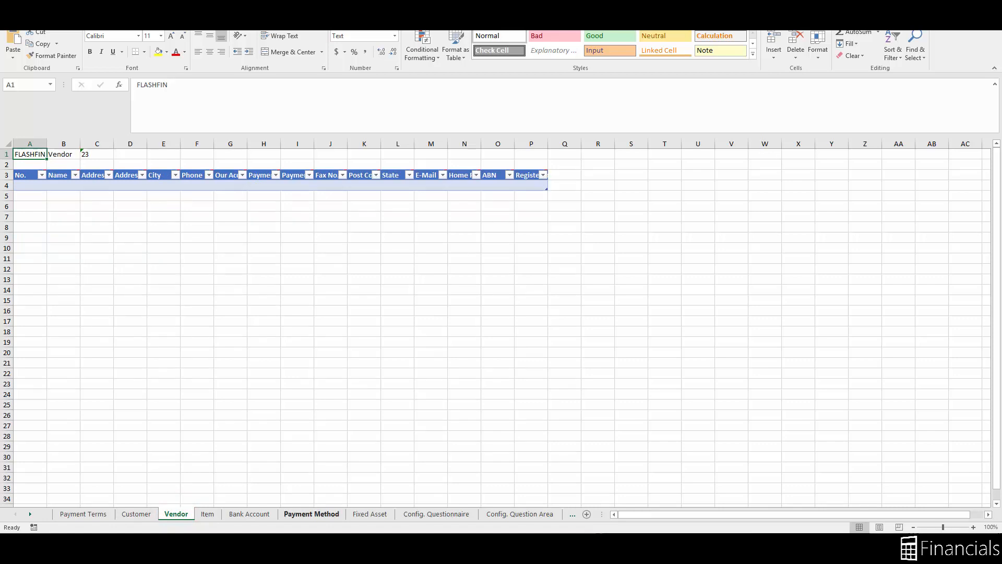
click(311, 514)
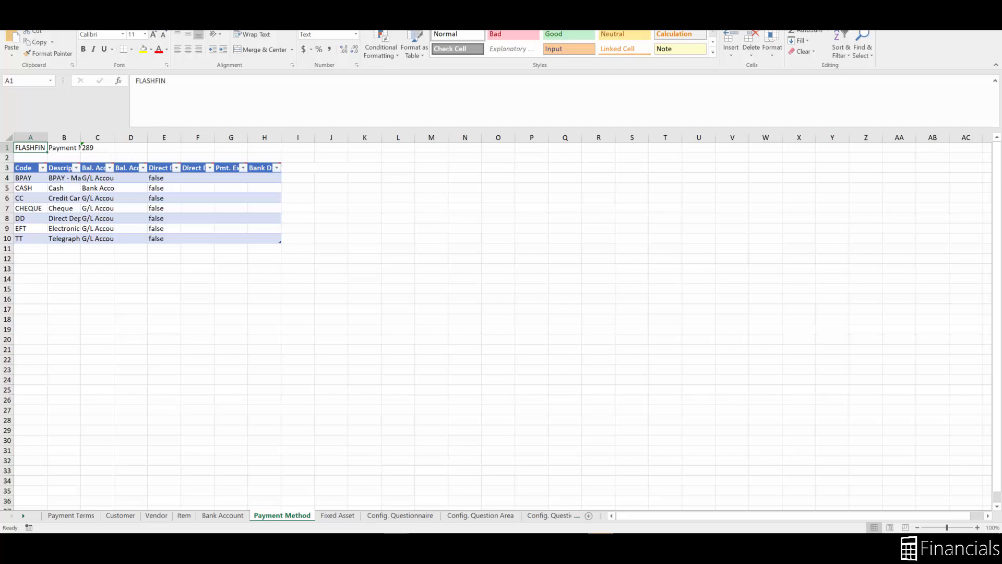
click(156, 515)
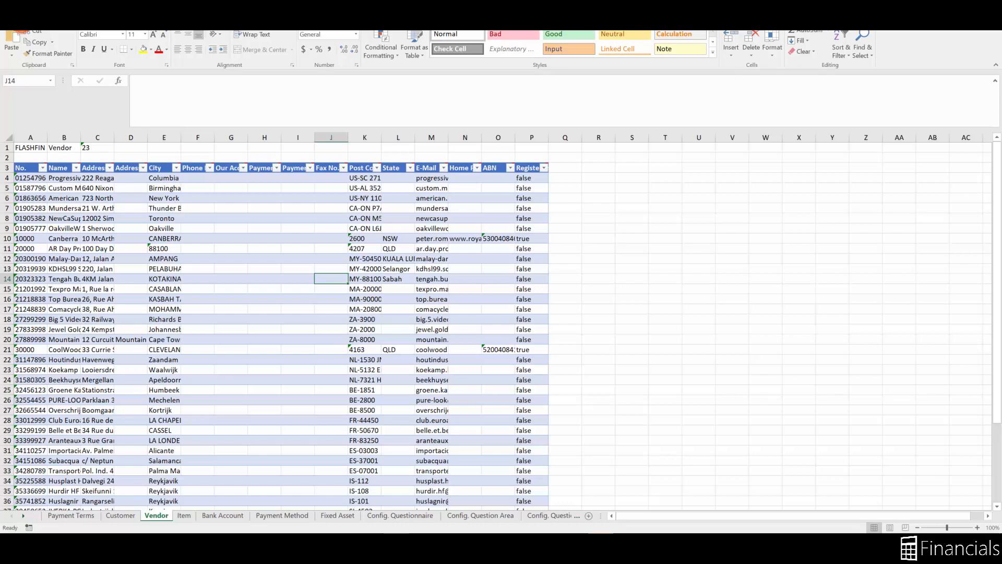
- Save the workbook under the new name config package - flashfin
key(alt+f)
click(20, 100)
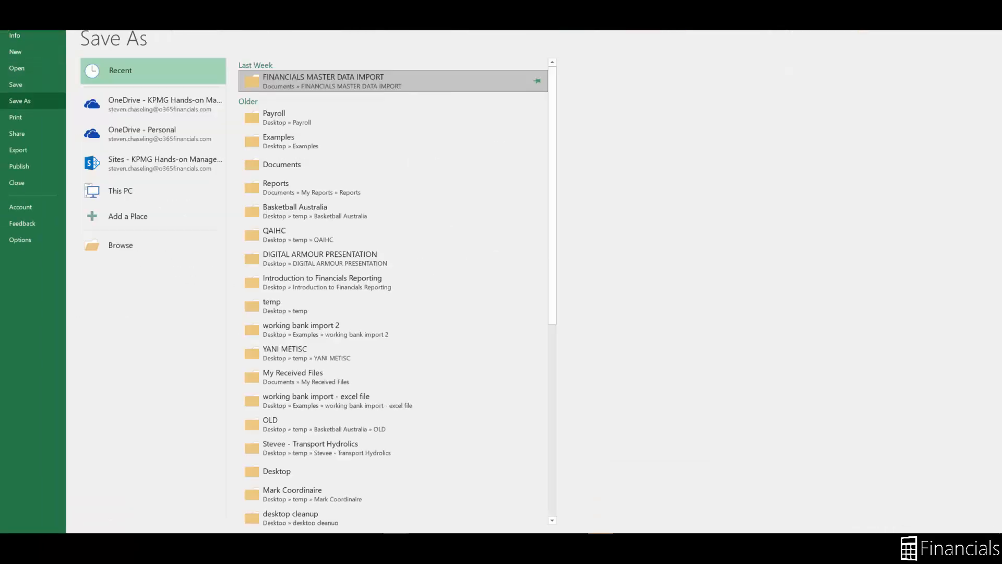
double_click(392, 81)
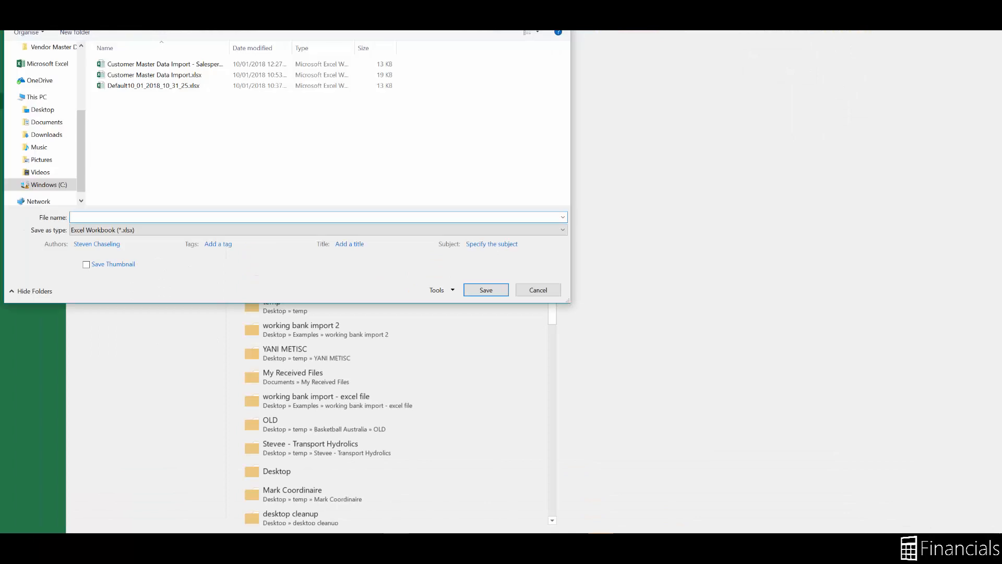
text(config package - flashfin)
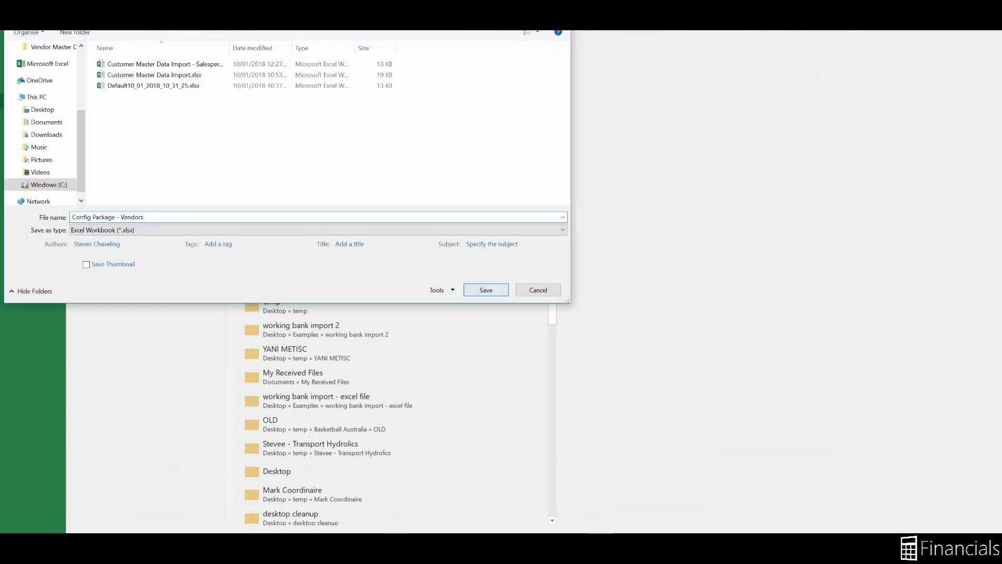
click(486, 290)
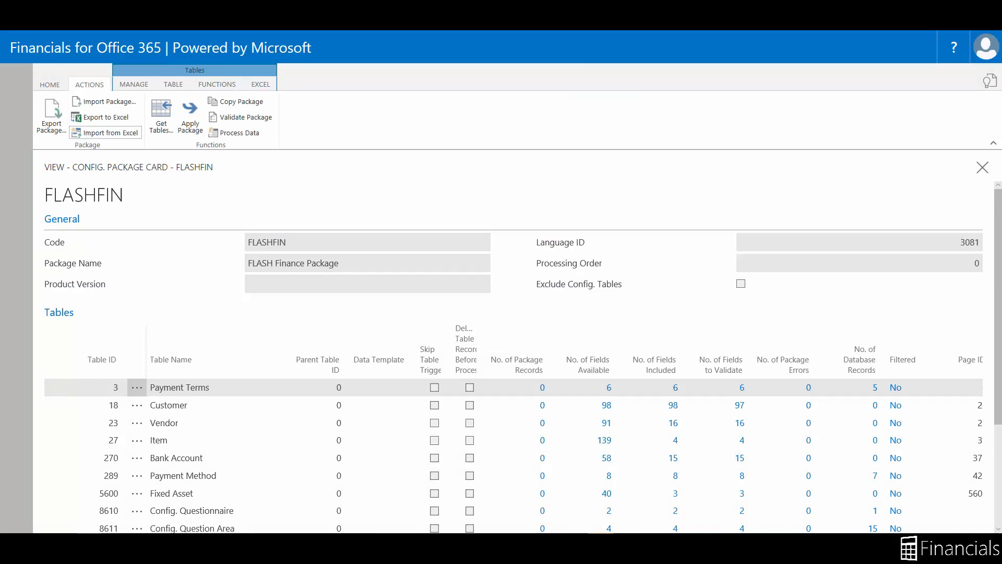
- Import Config Package - Vendors.xlsx into FLASHFIN, giving 43 Vendor and 7 Payment Method package records
click(105, 132)
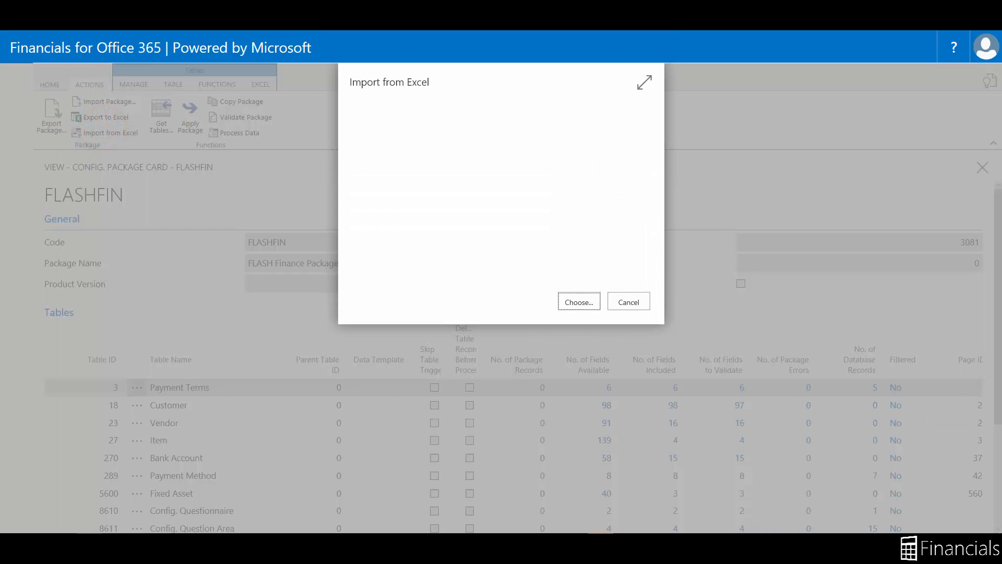
click(580, 302)
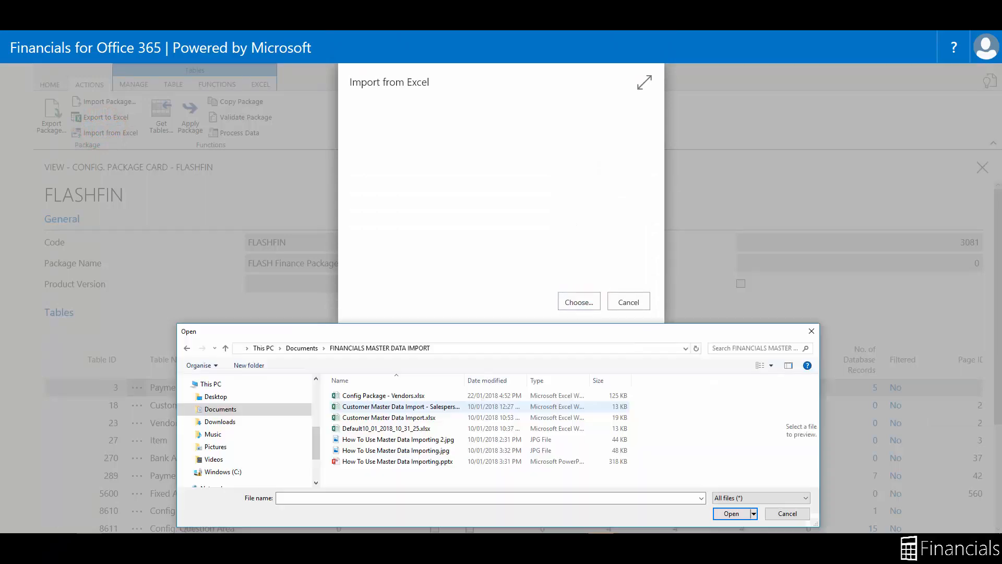
click(383, 395)
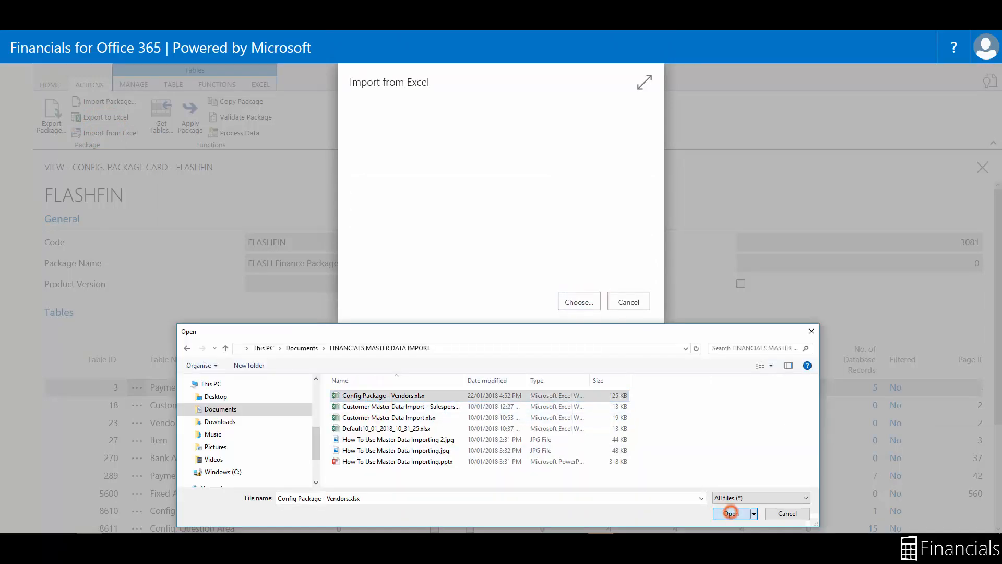
click(730, 514)
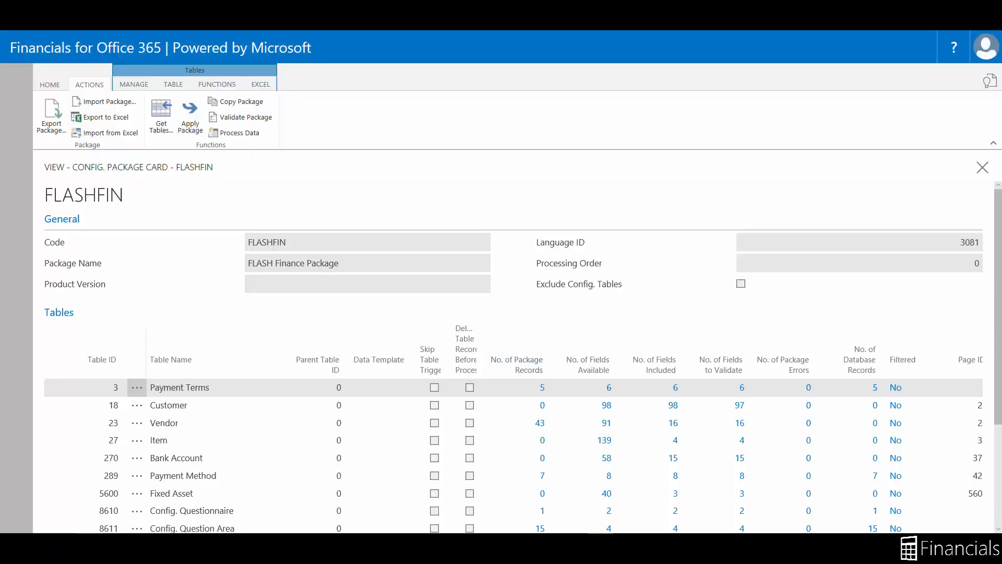
click(515, 423)
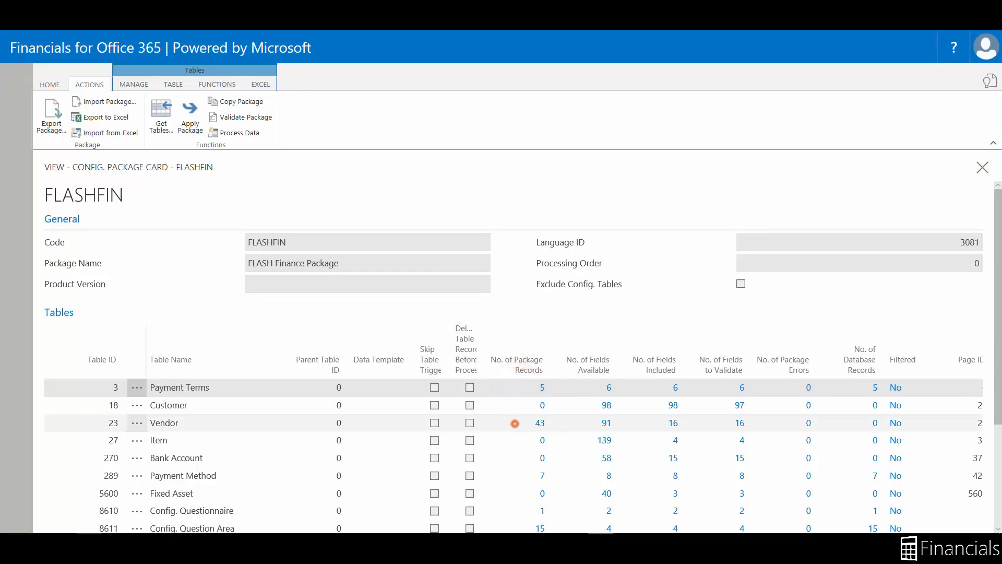
click(513, 475)
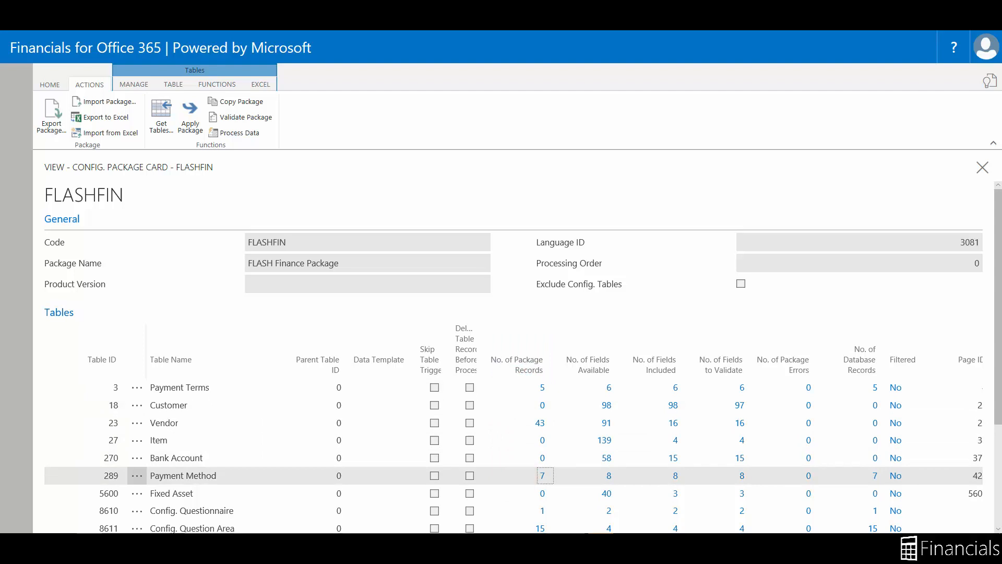
click(245, 117)
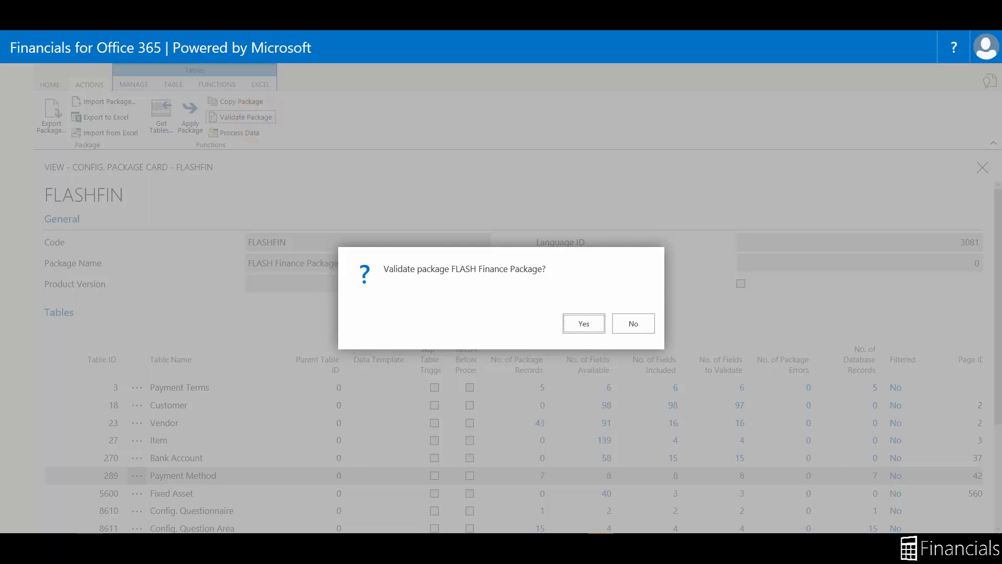
click(584, 324)
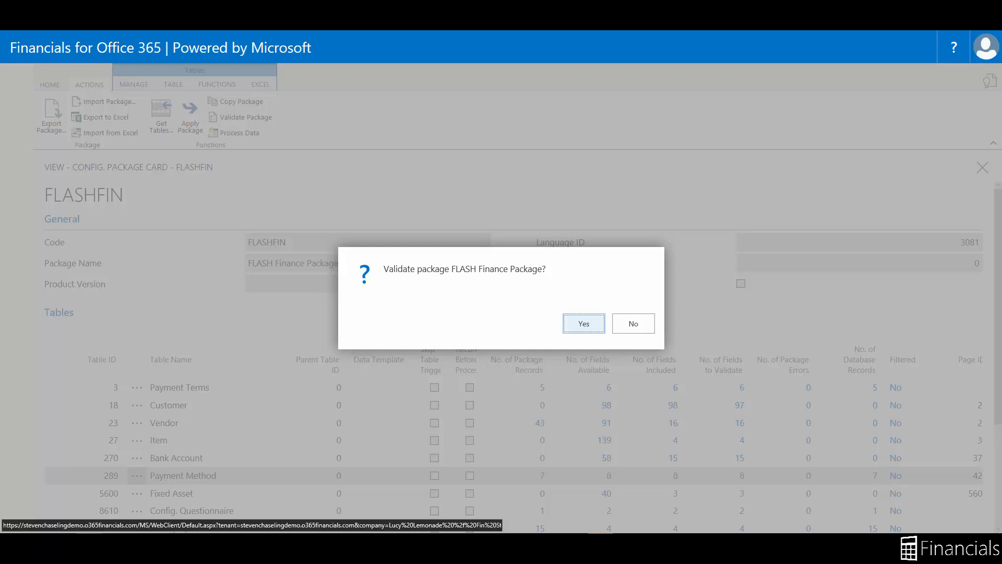
key(Return)
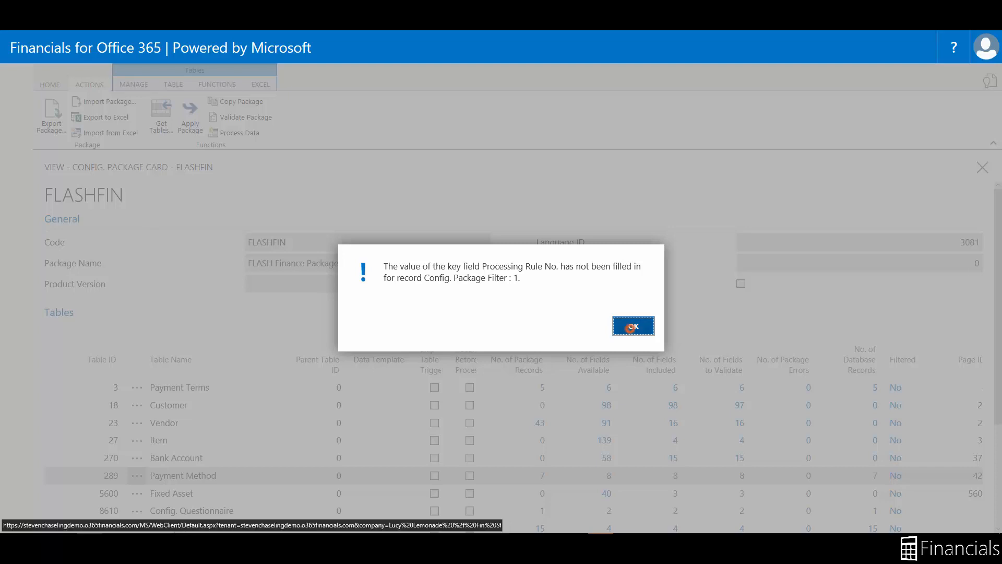
click(632, 327)
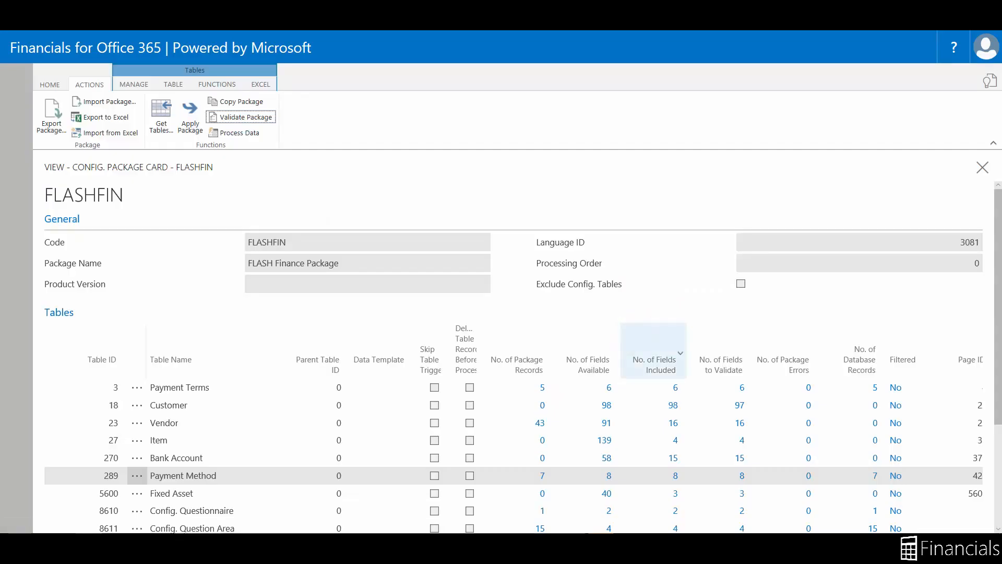
click(541, 387)
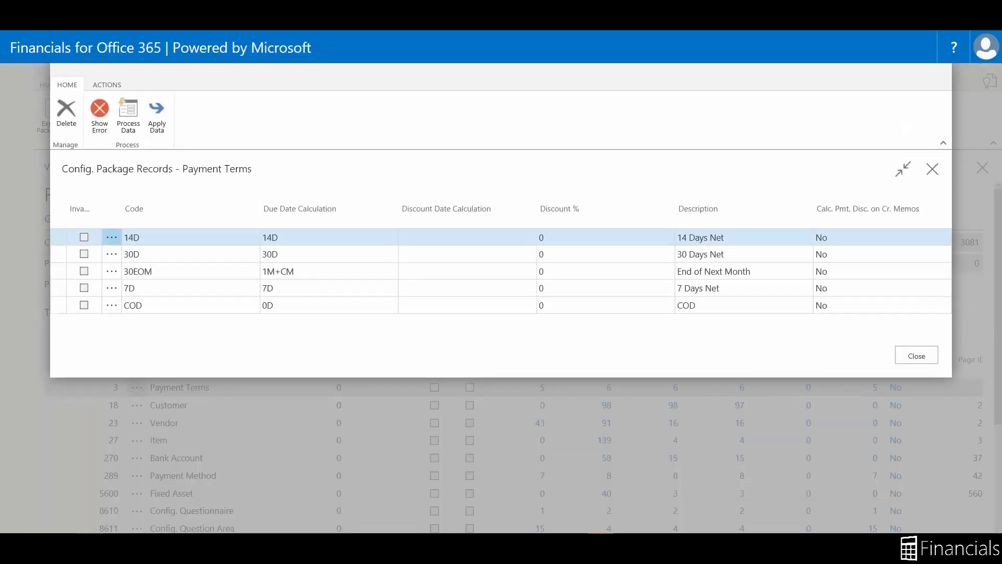
click(100, 115)
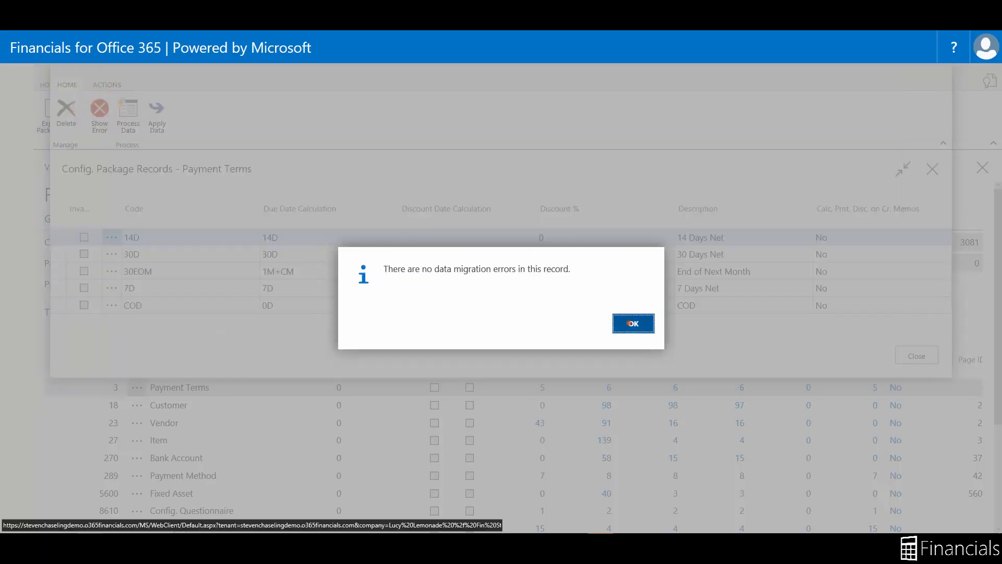
click(633, 324)
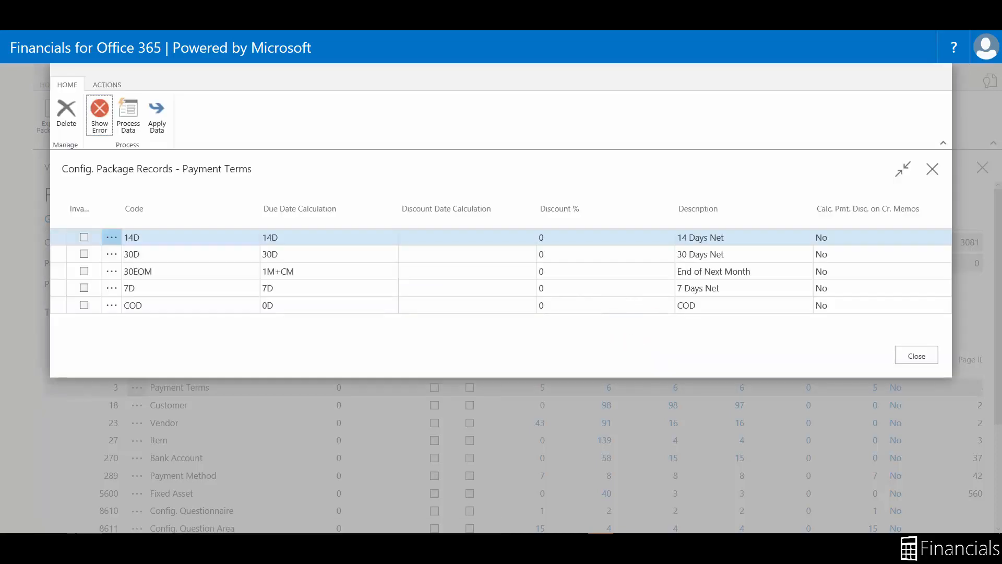
click(916, 356)
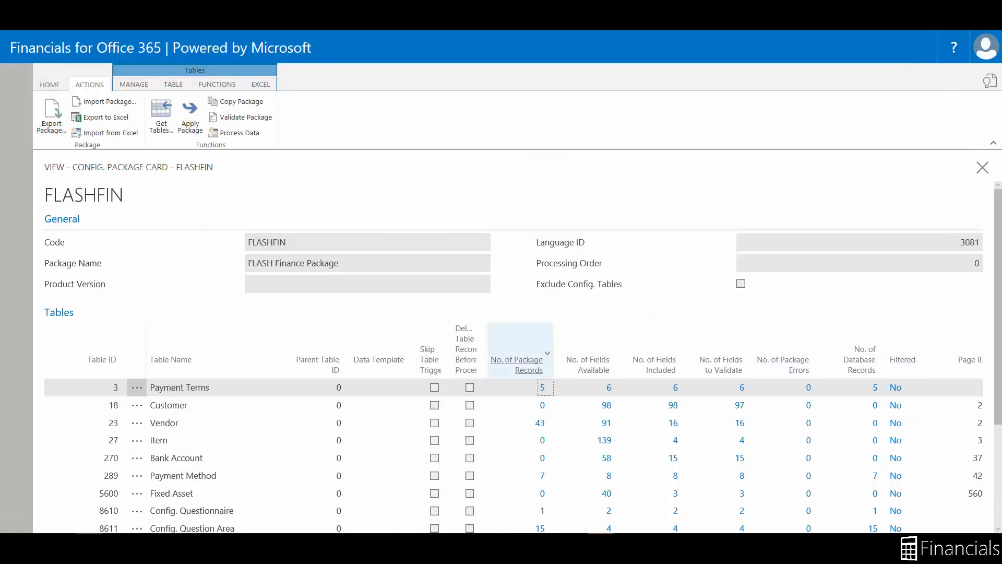
- Check the 43 Vendor package records for errors (none found) and apply the first vendor to the database
click(540, 423)
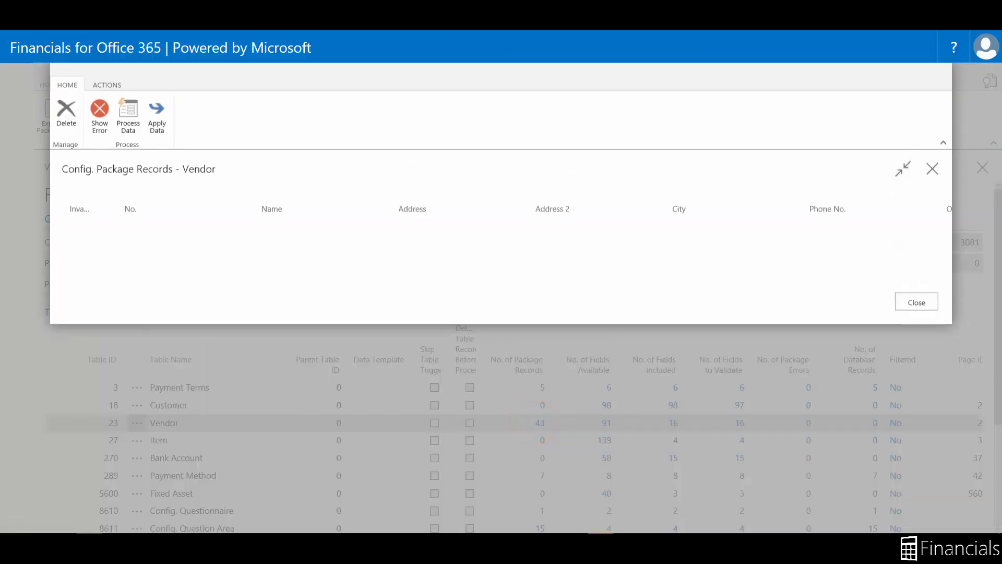
click(100, 115)
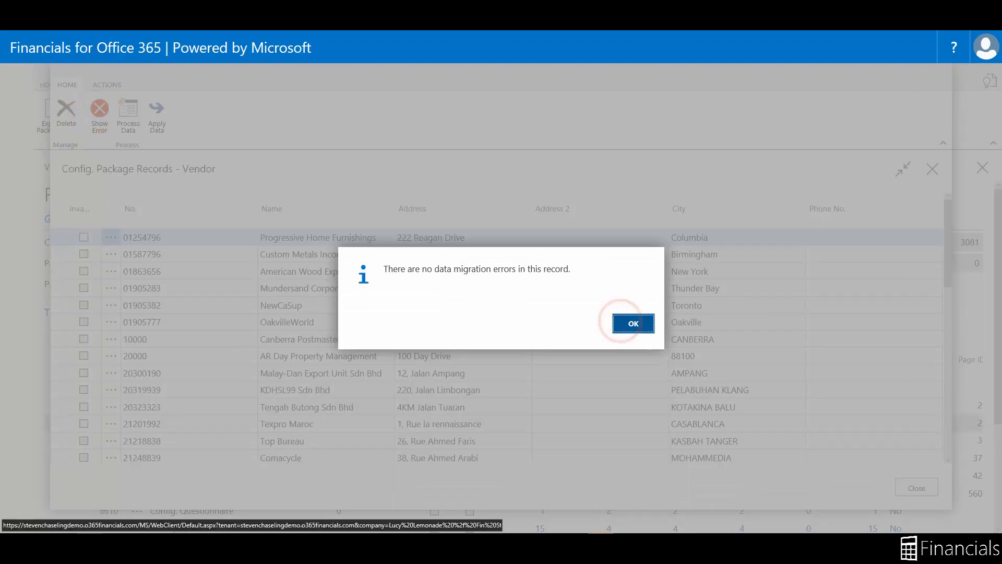
click(620, 323)
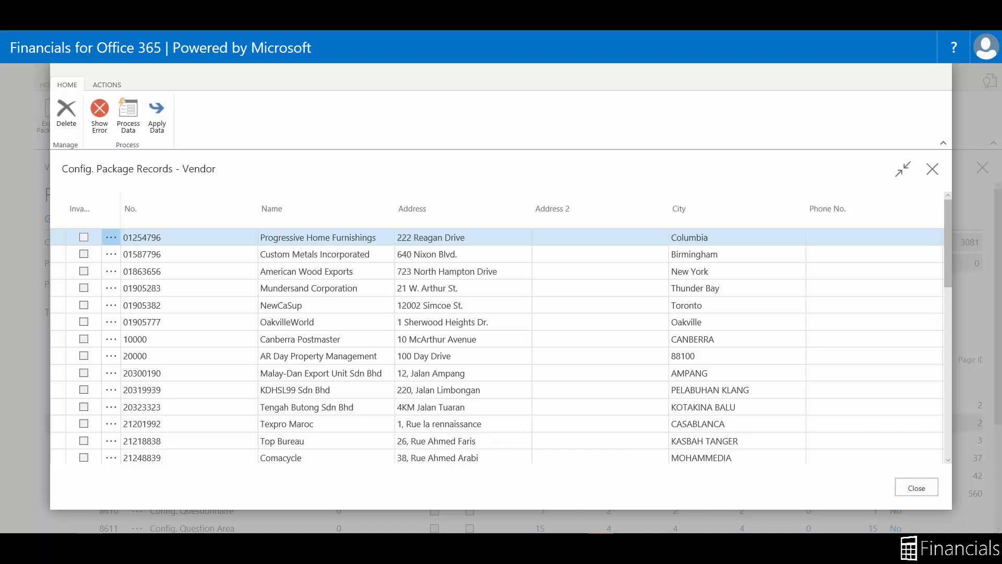
click(157, 116)
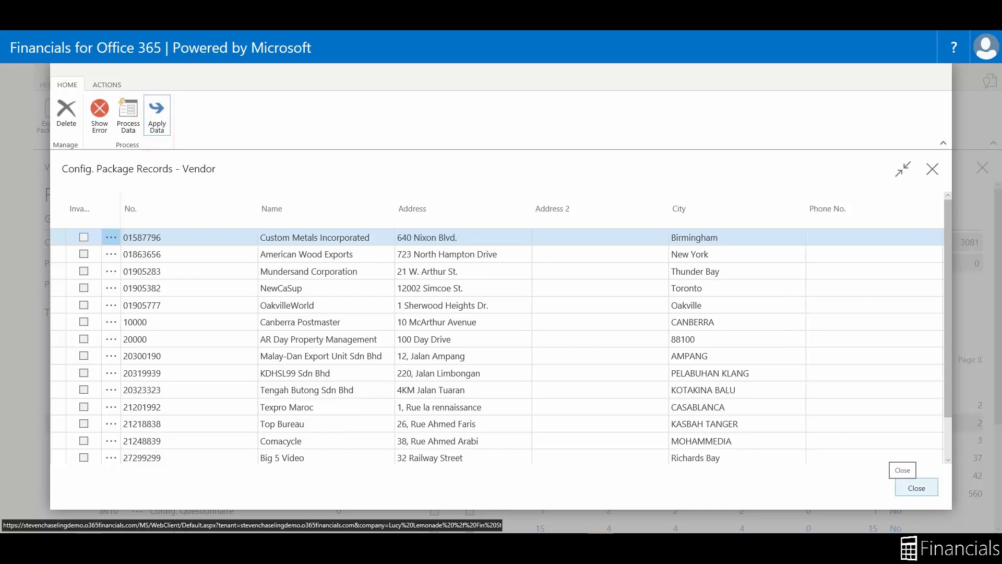
click(916, 488)
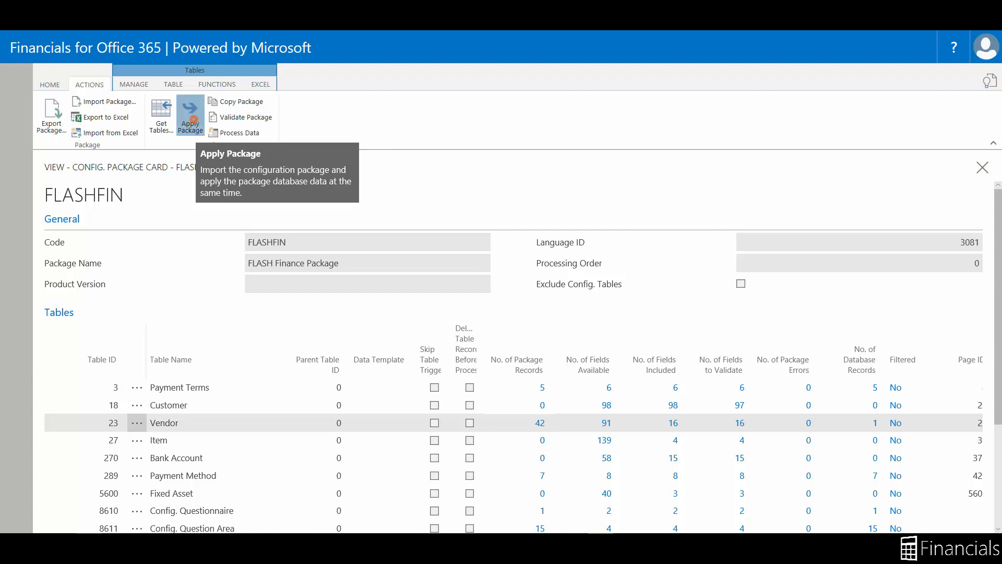
- Apply the whole FLASHFIN package, putting 43 vendors into the database
click(190, 117)
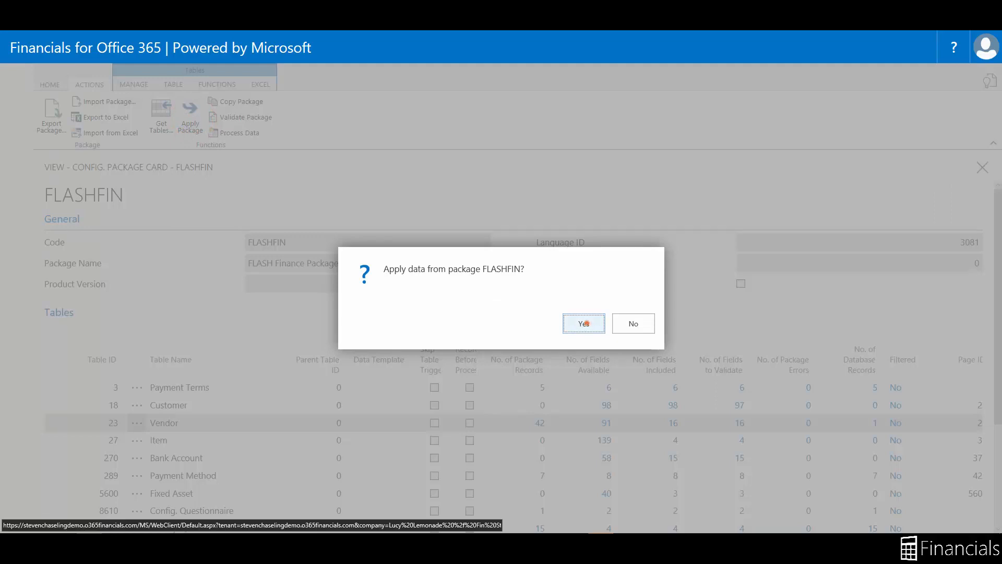
click(583, 323)
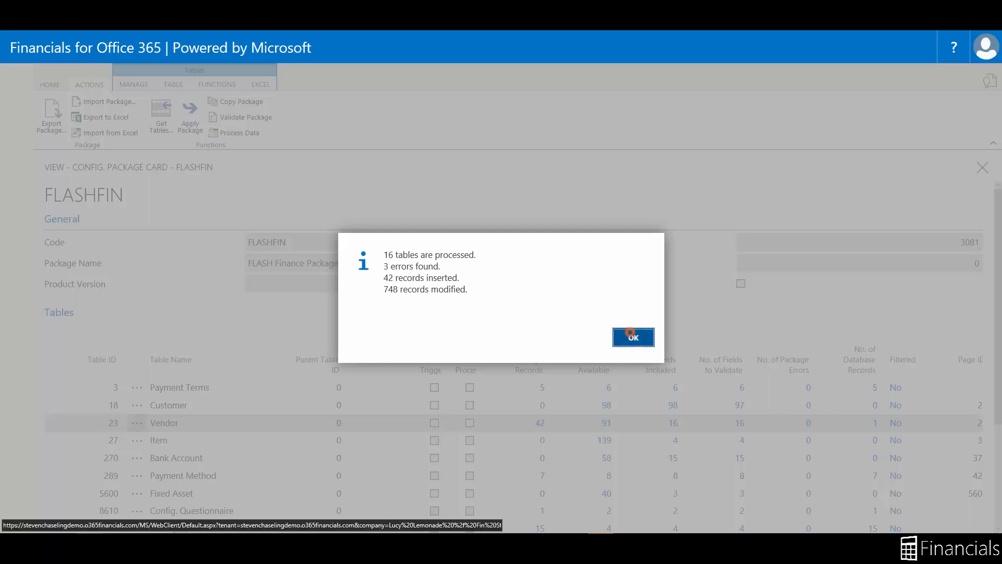
click(633, 337)
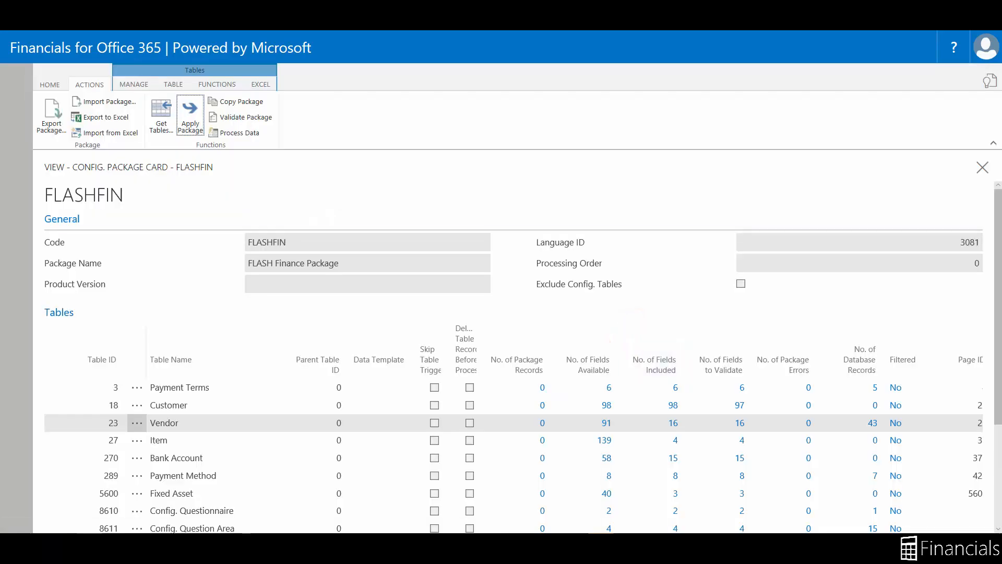
scroll(502, 392, down, 3)
drag(235, 517, 862, 518)
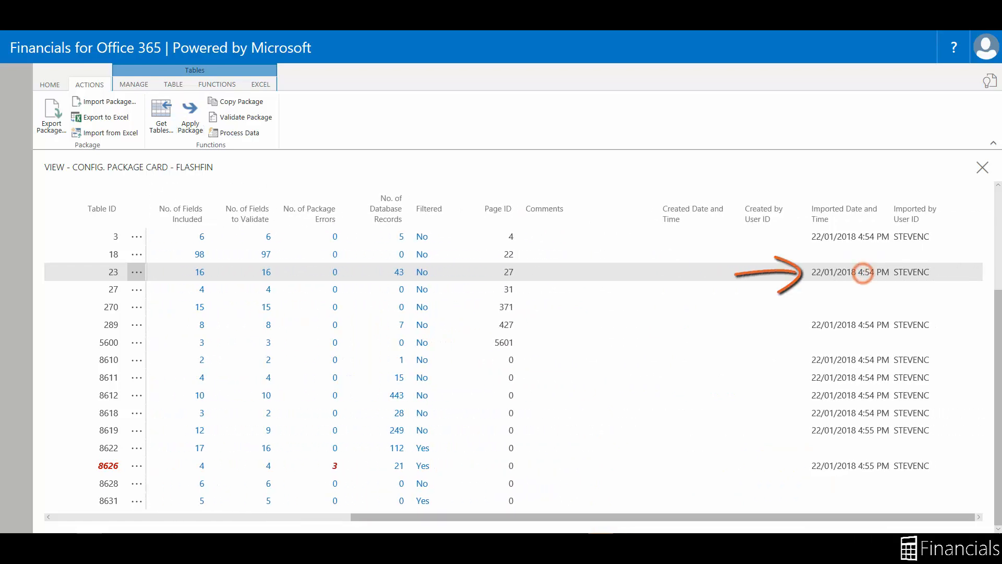
scroll(501, 352, up, 5)
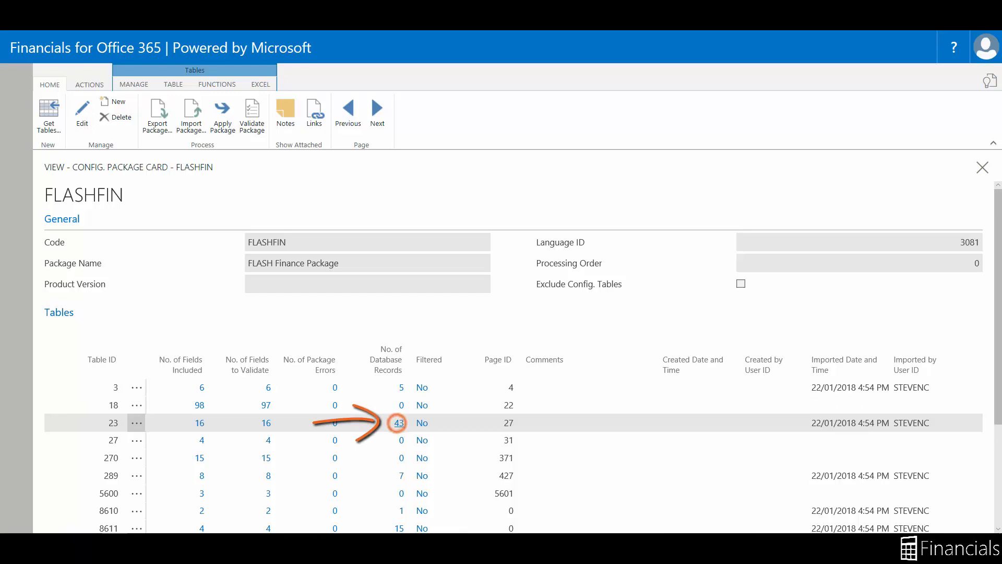
click(399, 423)
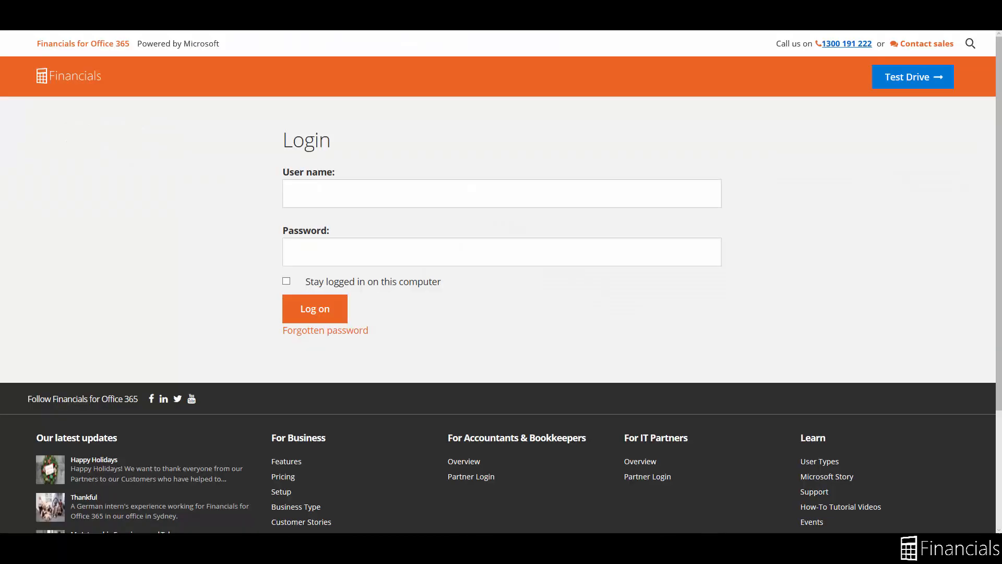
- Log in to the partner portal with saved details and open the FLASH Finance Inclusions vs Exclusions guide
click(301, 193)
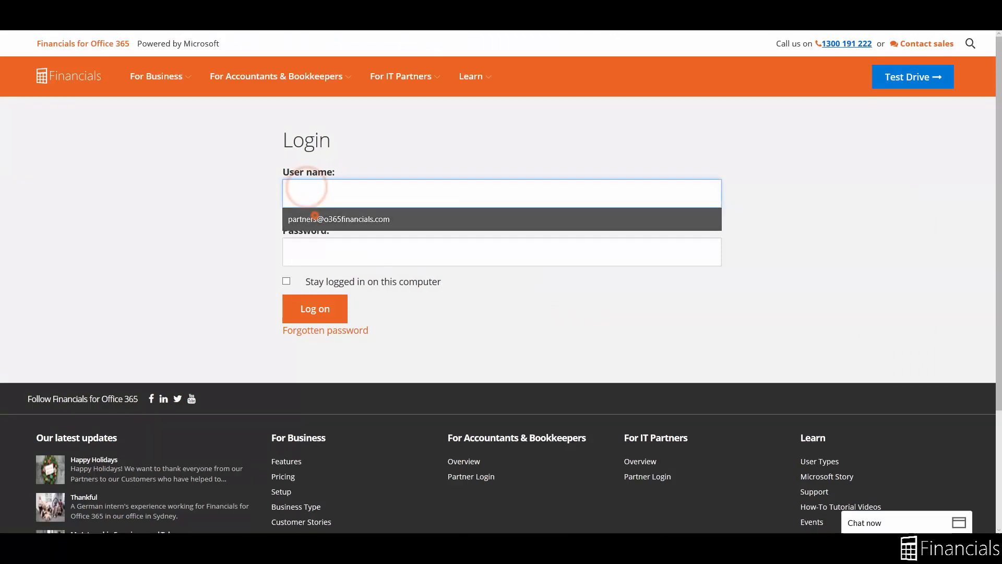
click(336, 220)
click(315, 309)
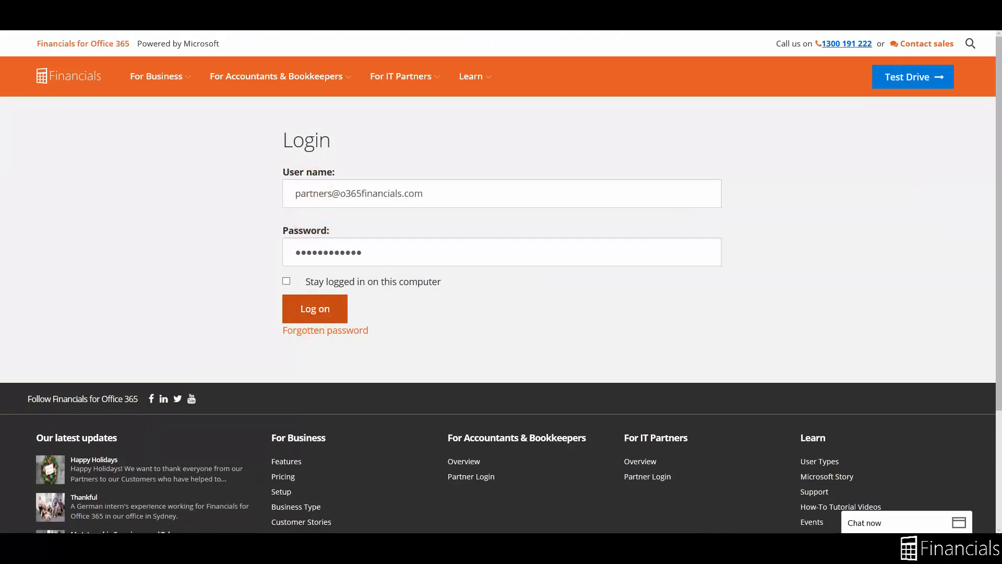
scroll(502, 313, down, 10)
scroll(502, 313, down, 5)
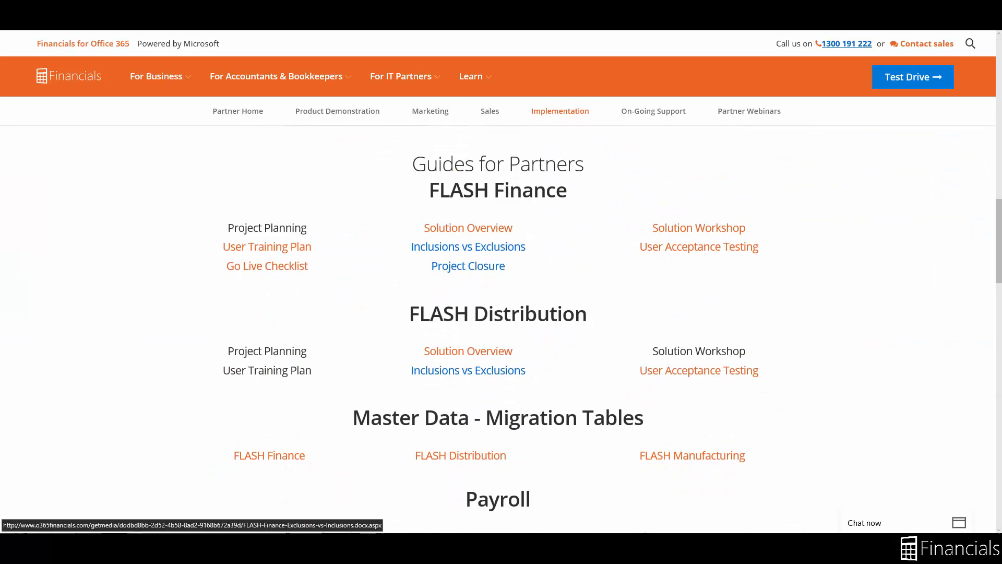
click(431, 246)
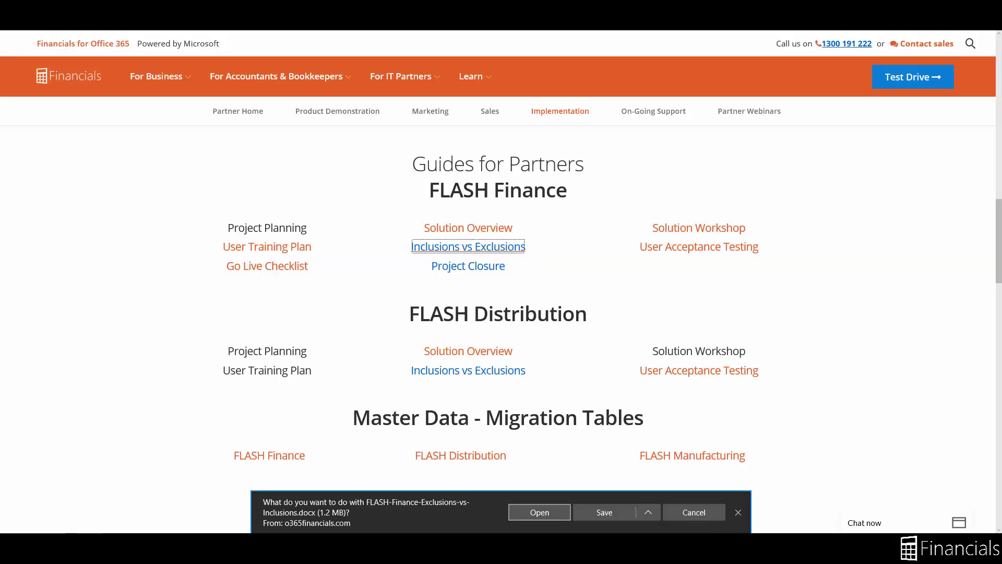
click(539, 509)
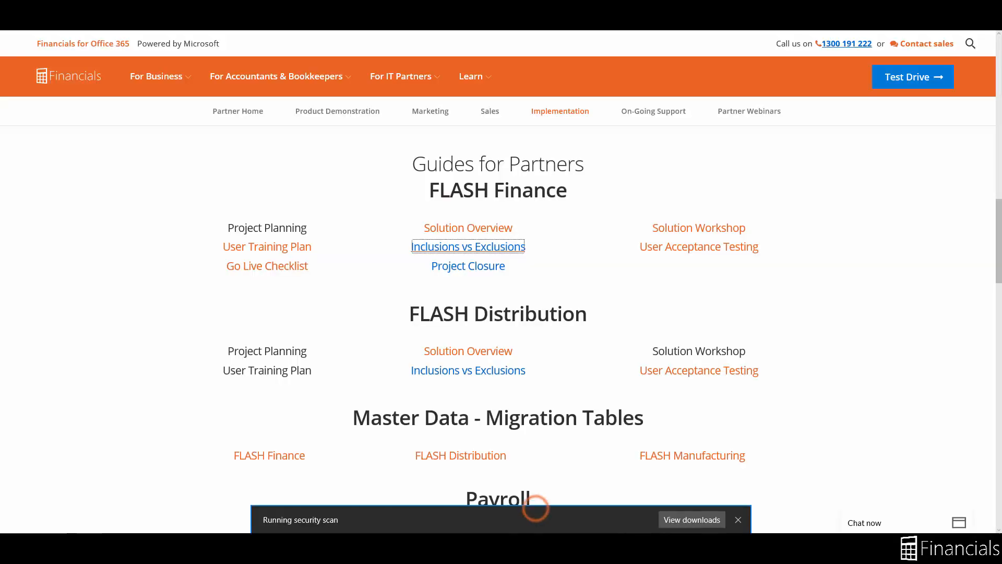